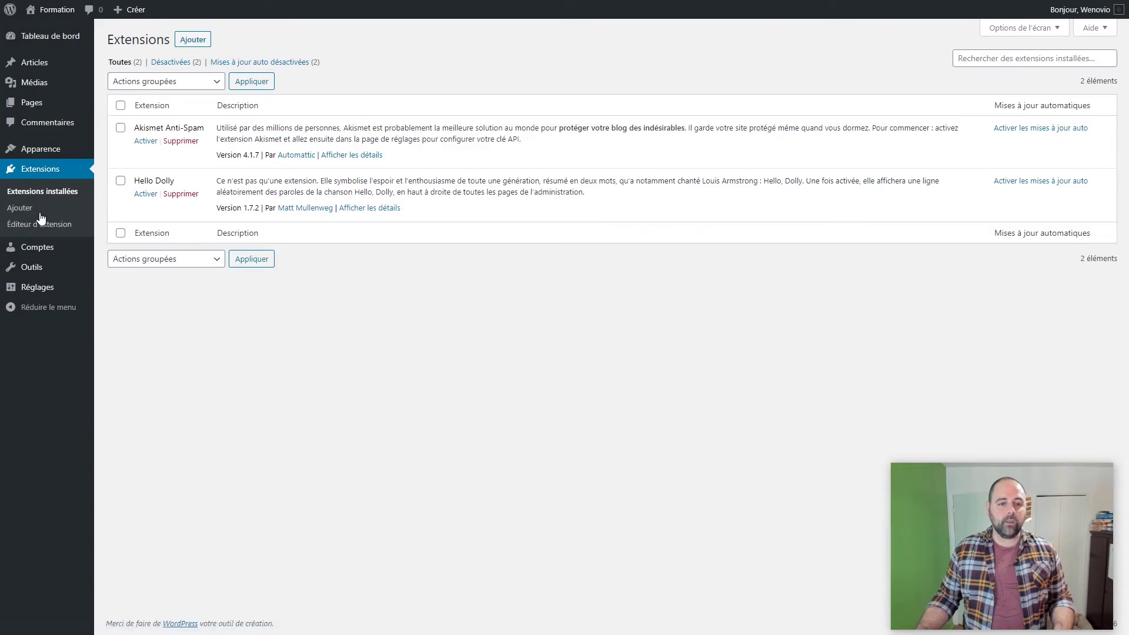
Step: Find the WP Super Cache extension by searching for "wp super cache", and install and activate it
click(204, 45)
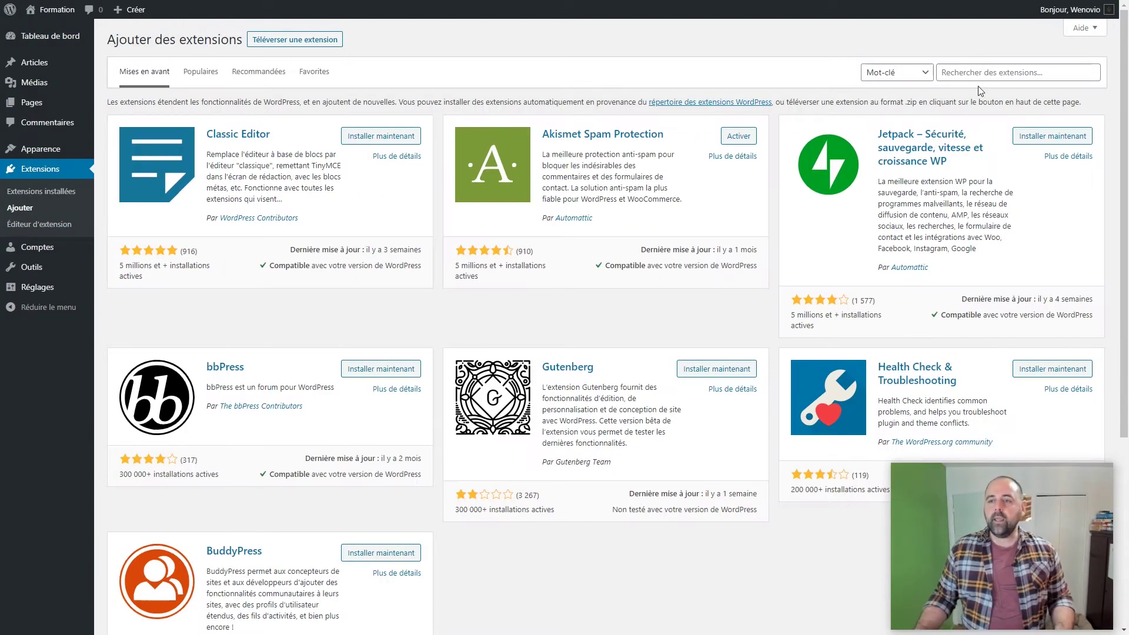
click(981, 73)
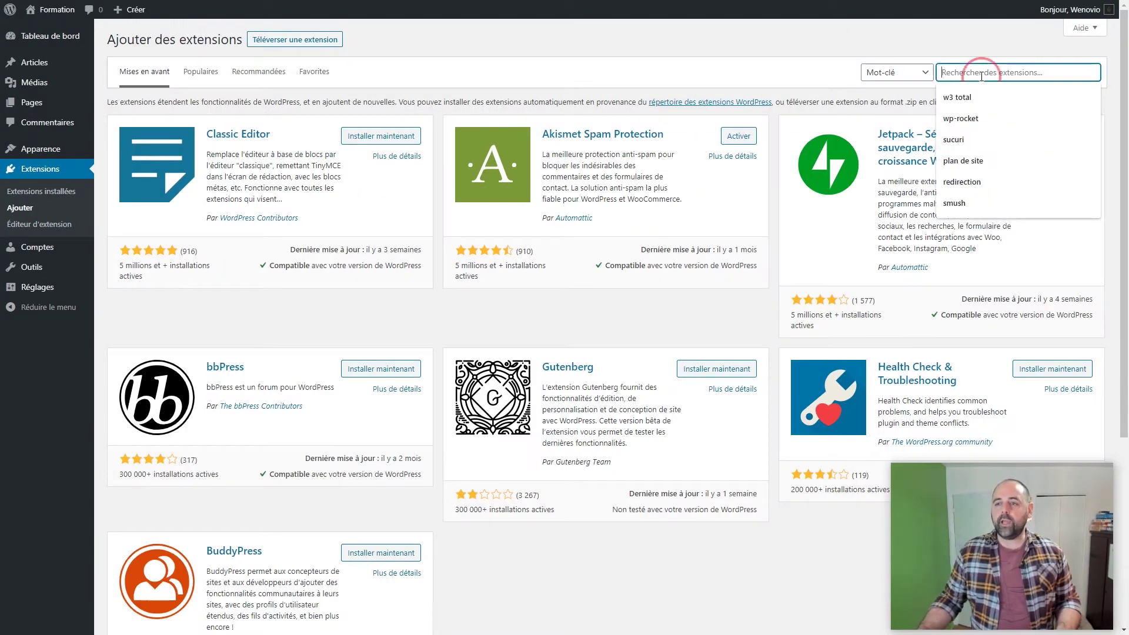
text(wp sip)
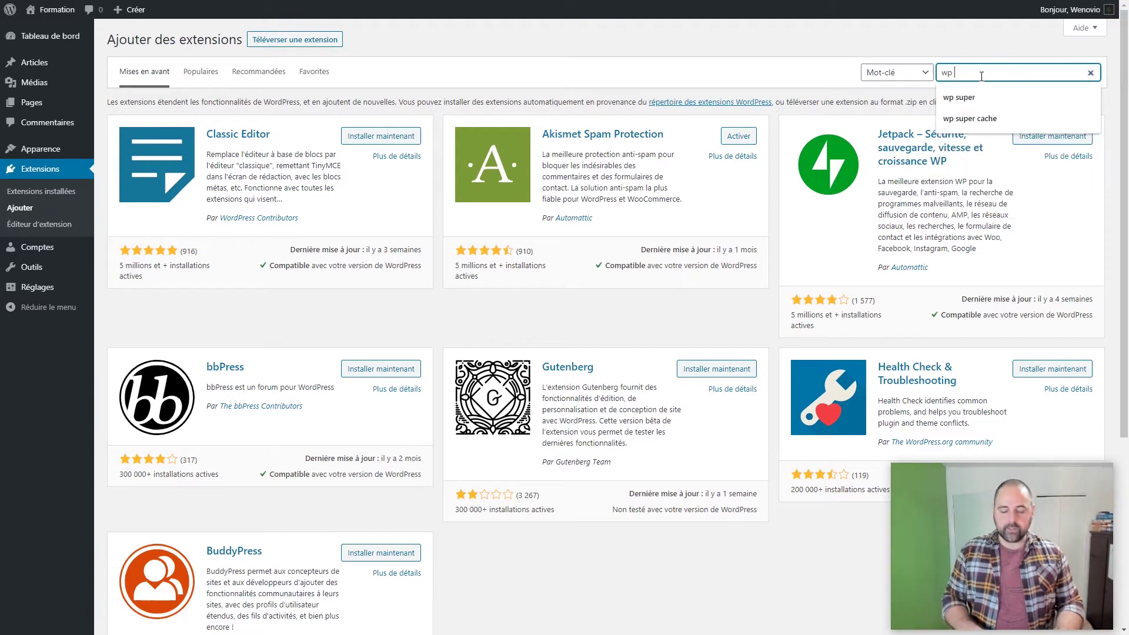
key(BackSpace)
key(BackSpace)
text(uper cahc)
key(BackSpace)
key(BackSpace)
text(che)
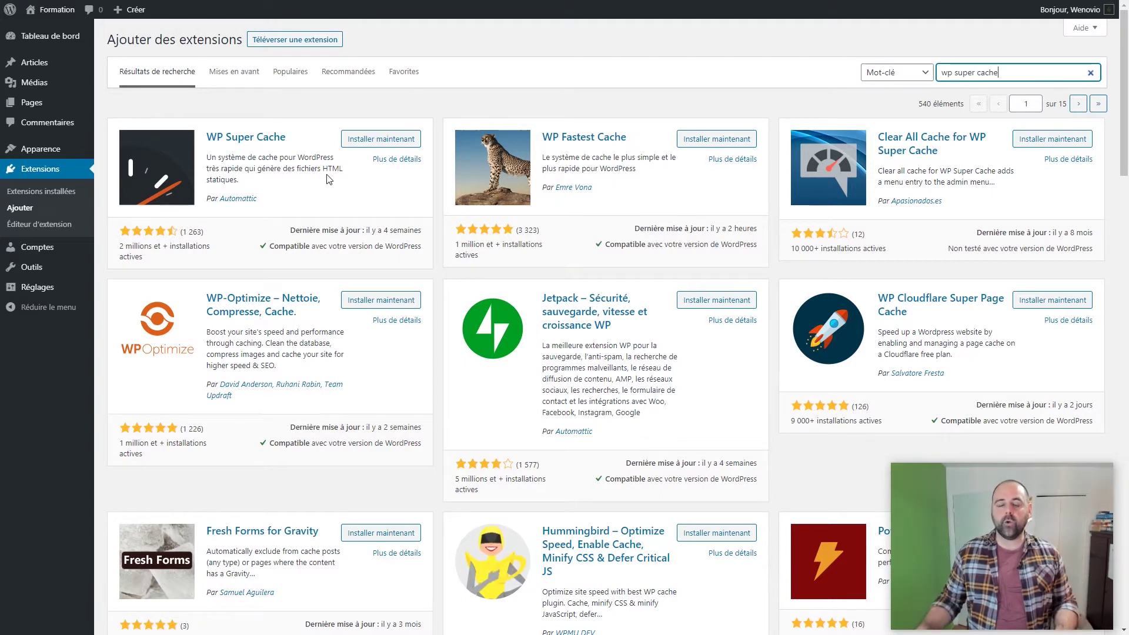
click(375, 142)
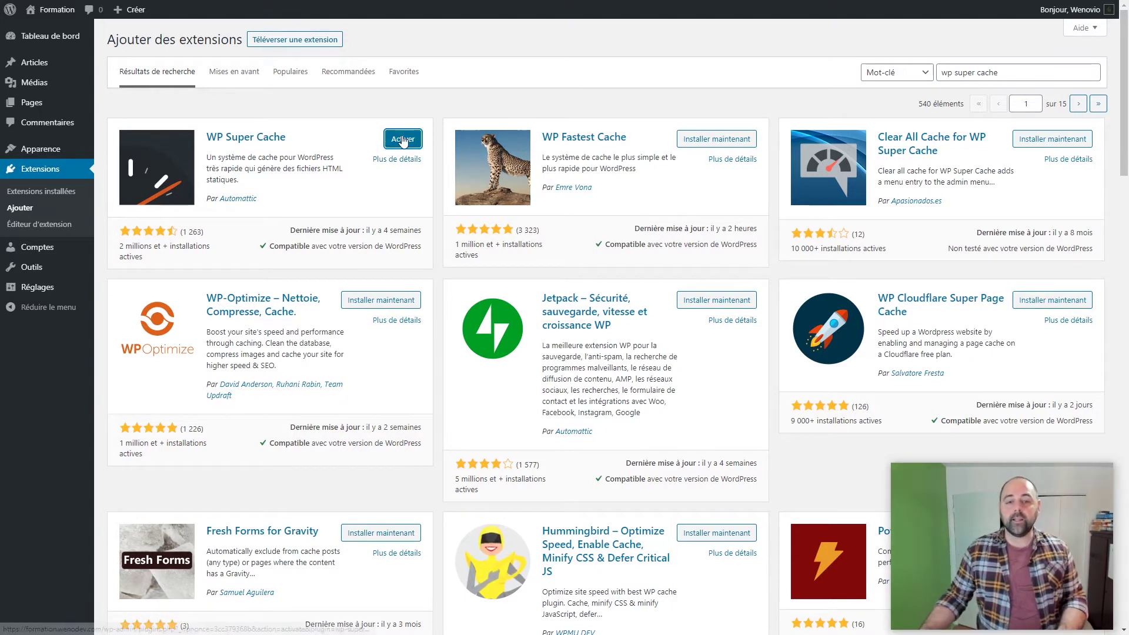
click(402, 139)
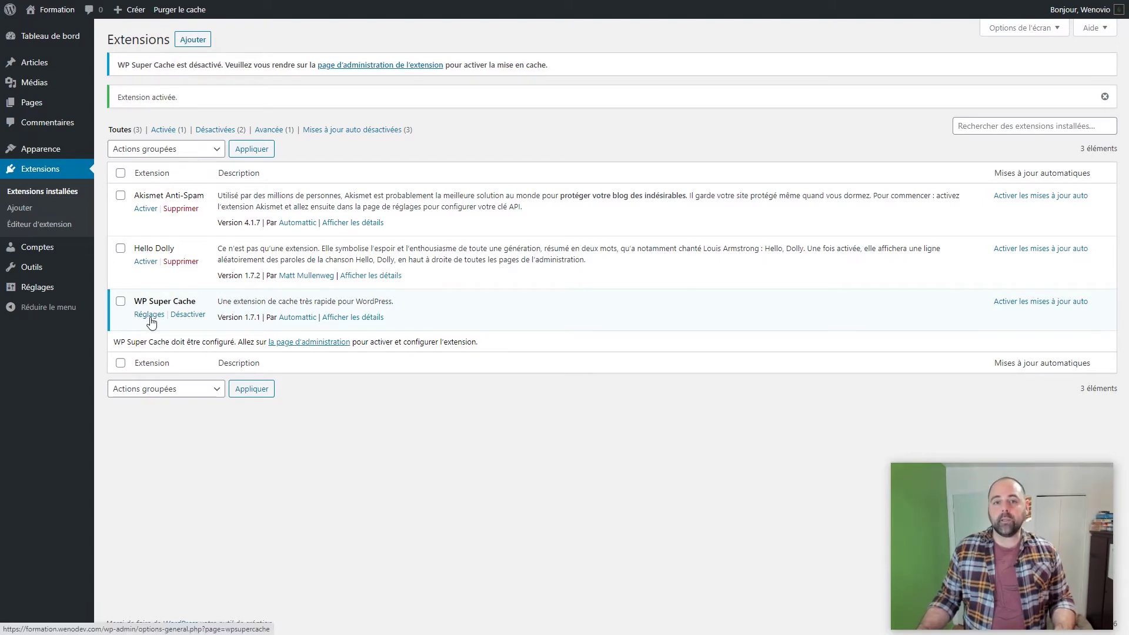
Step: Enable caching with "Mise en cache activée" in the WP Super Cache settings and update the status
mouse_move(28, 288)
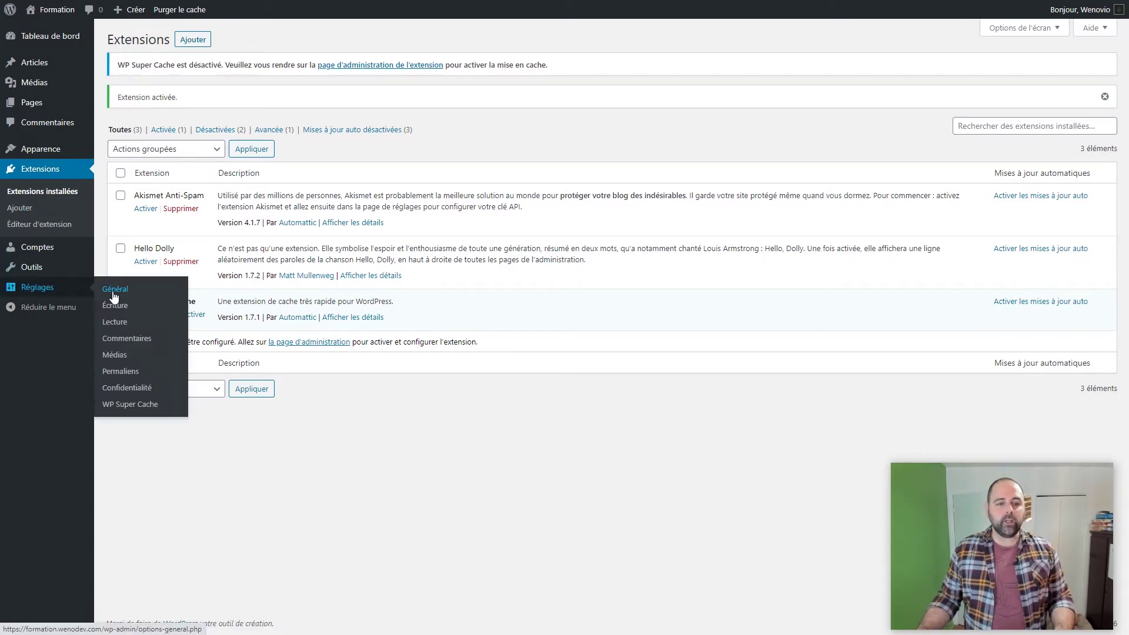
click(122, 406)
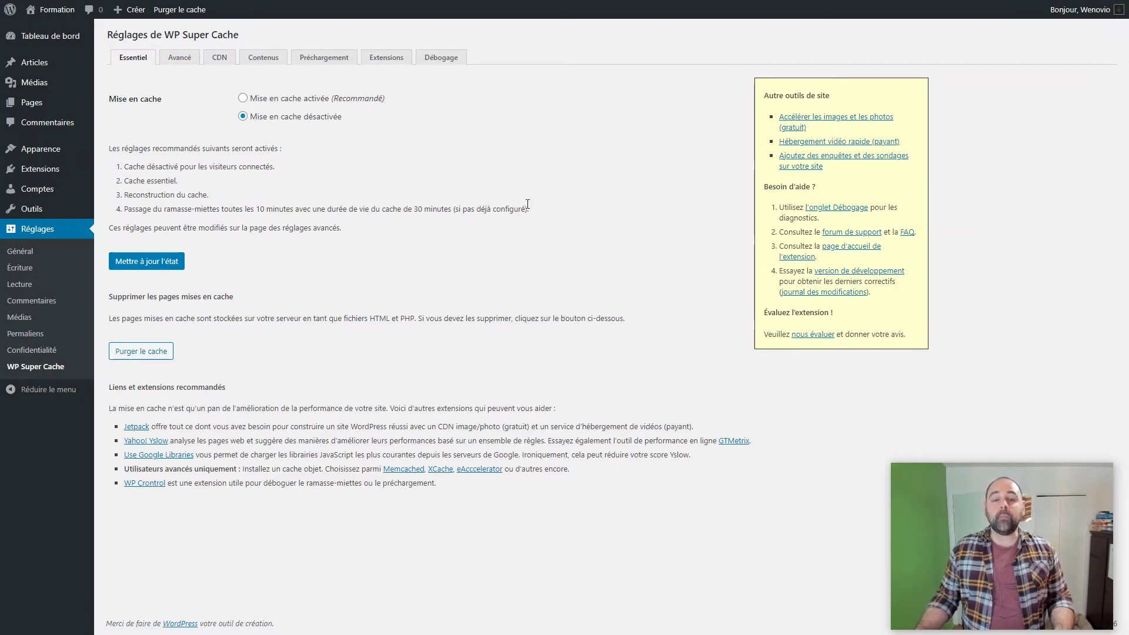
click(242, 98)
click(139, 267)
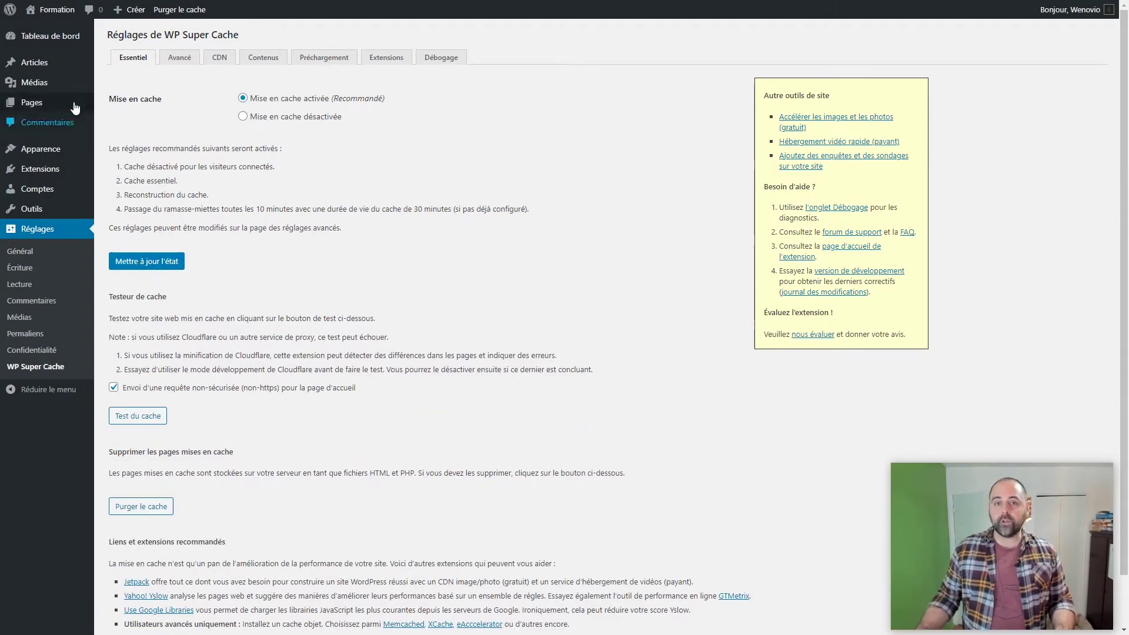
Step: View the Formation site as a logged-out visitor in an incognito window, look through its homepage posts, and return to the cache settings
mouse_move(59, 16)
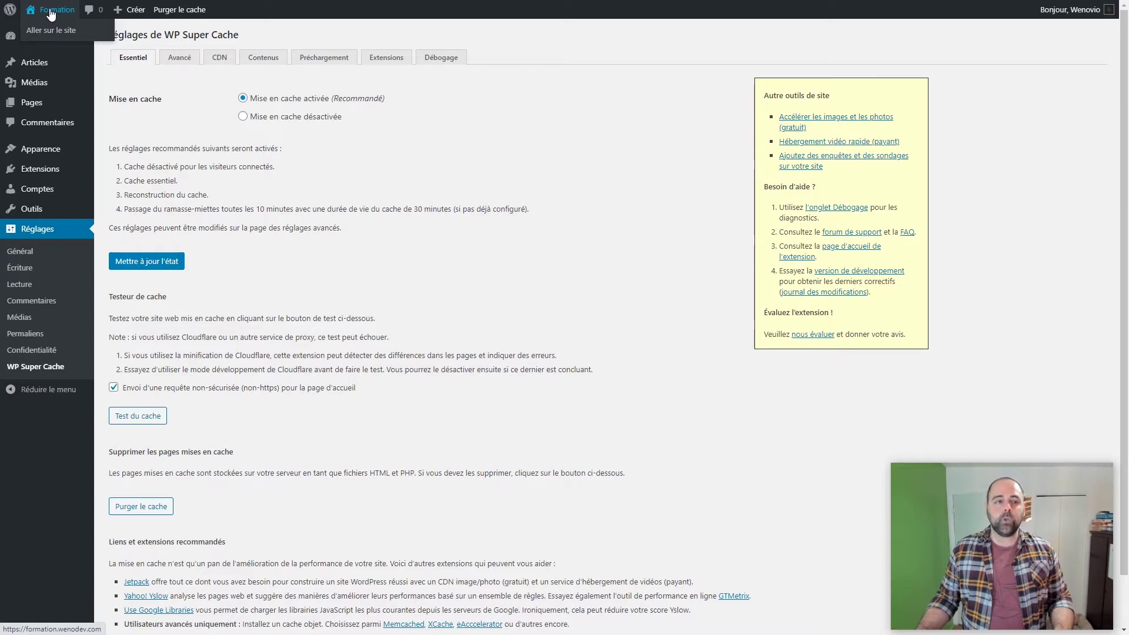
right_click(51, 13)
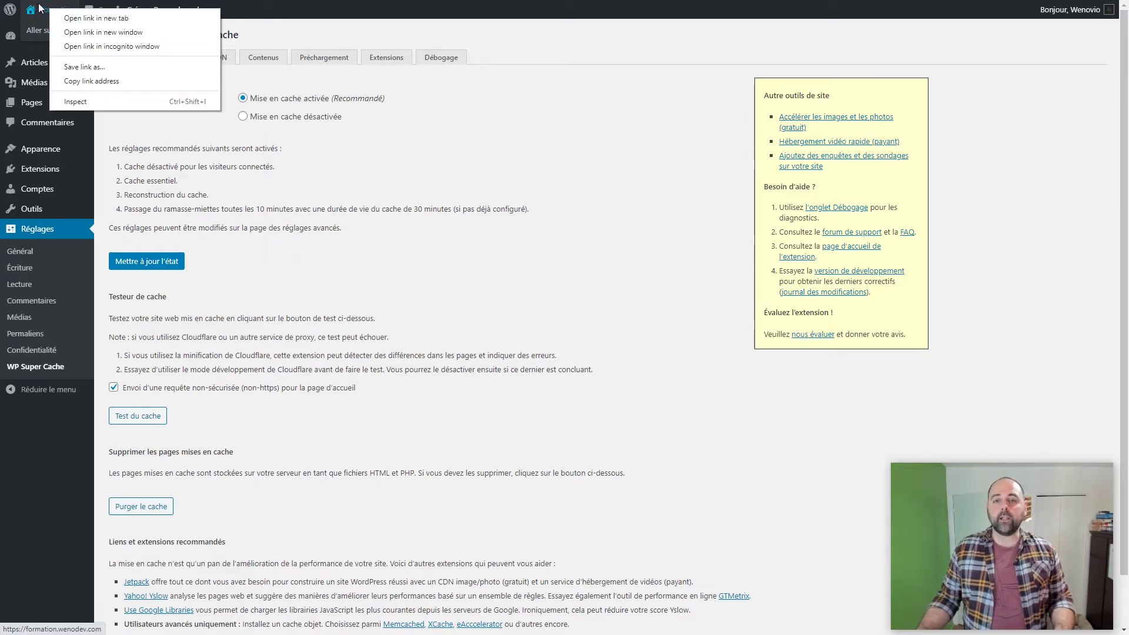
click(143, 46)
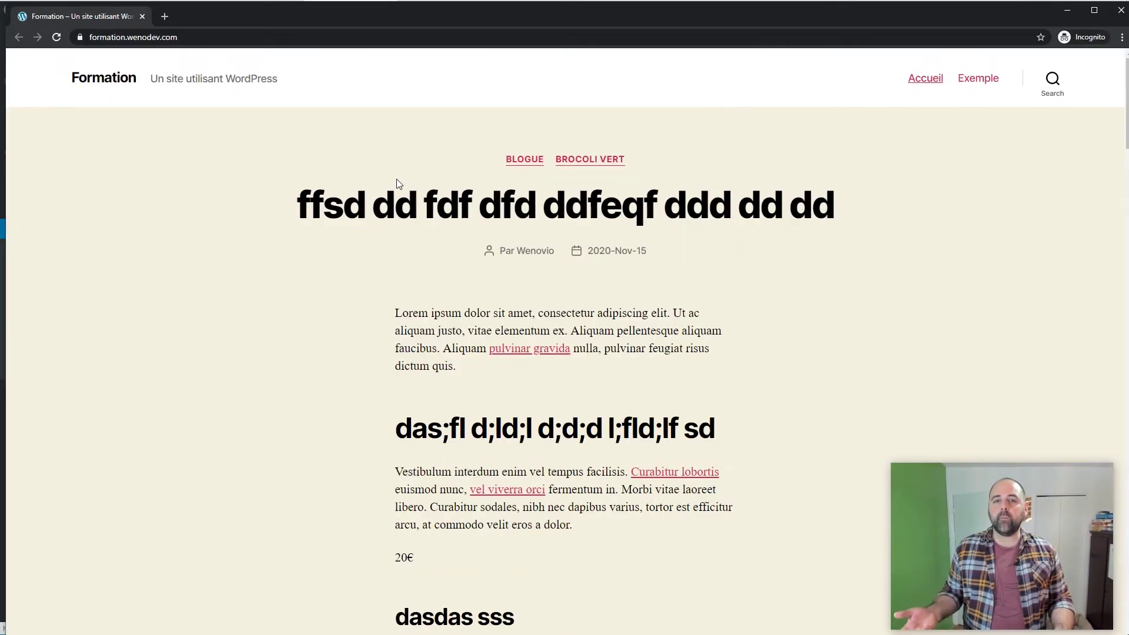
key(F11)
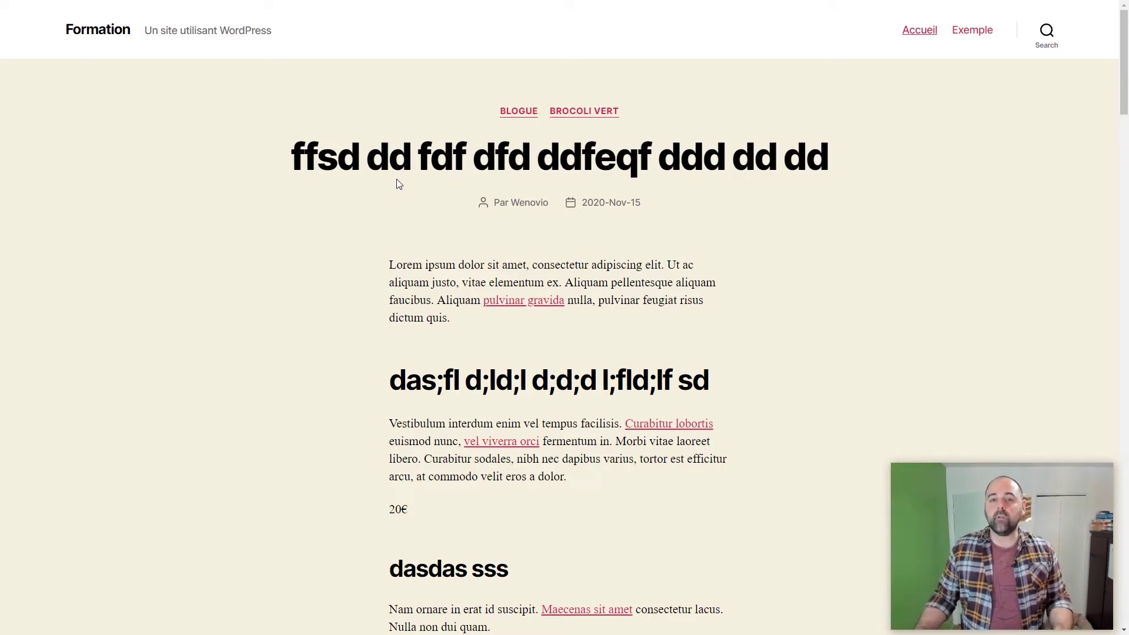
scroll(811, 236, down, 10)
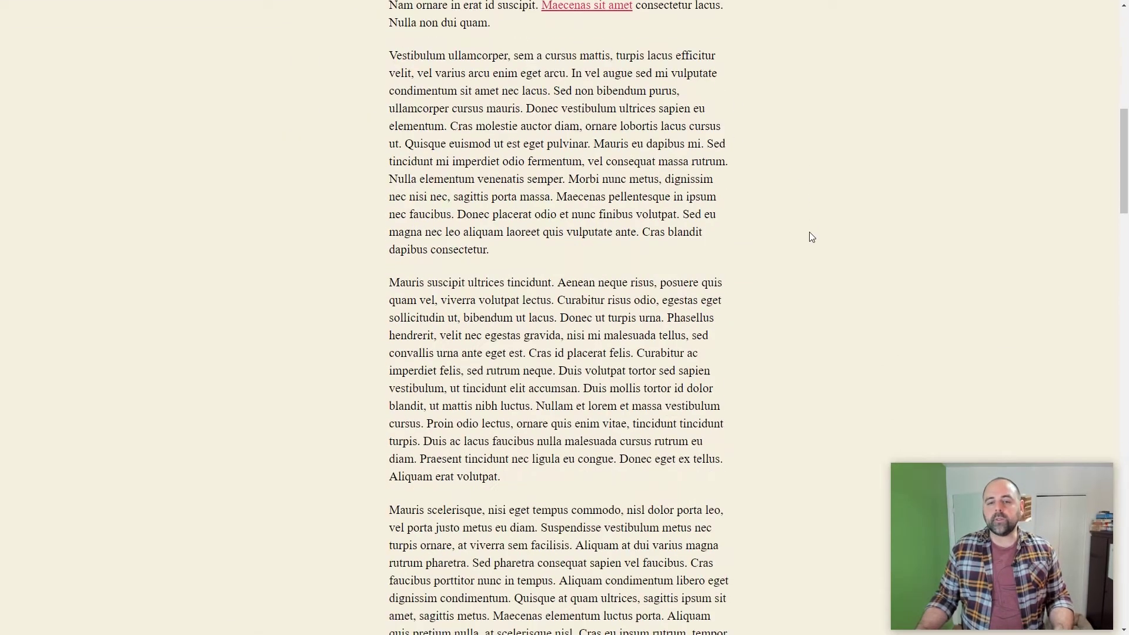
scroll(811, 237, down, 2)
scroll(742, 288, down, 2)
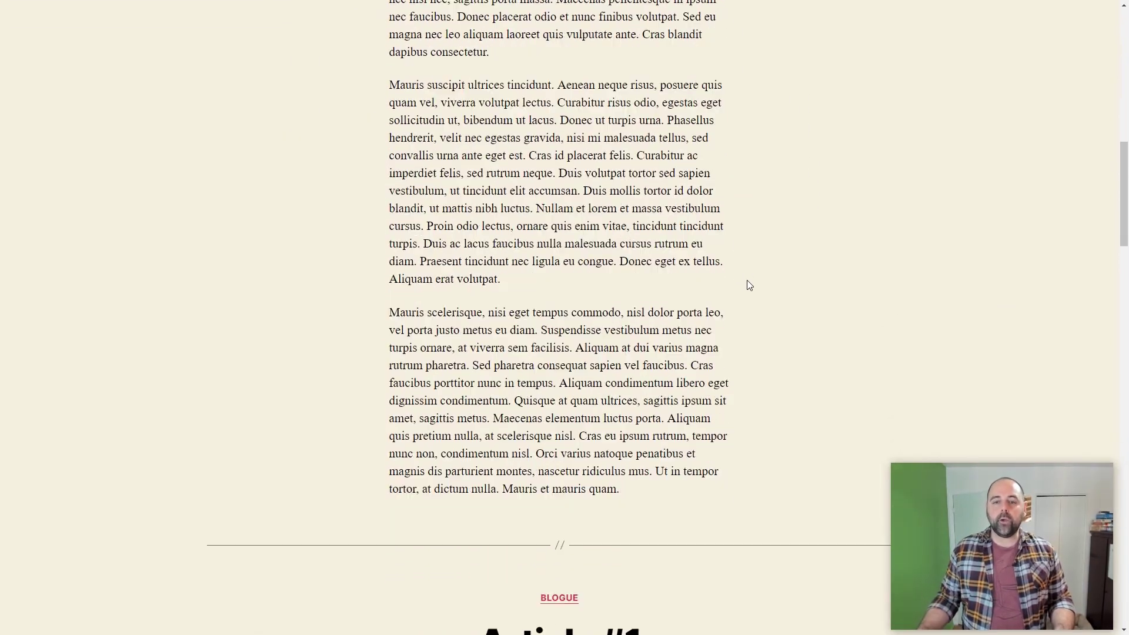
scroll(747, 281, down, 10)
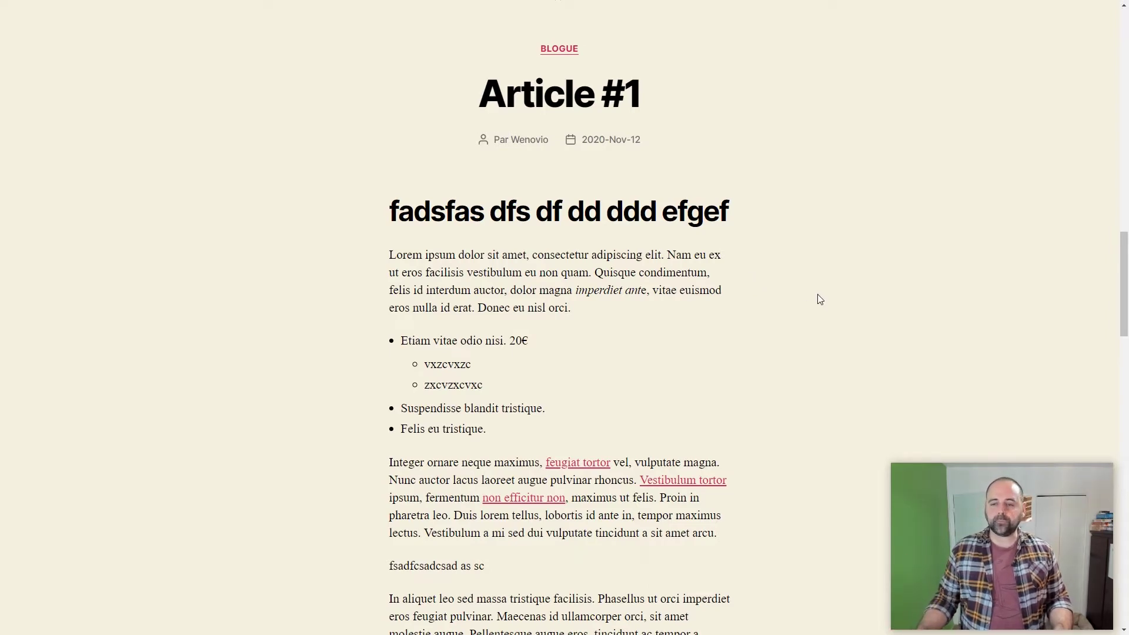
key(ctrl+shift+Tab)
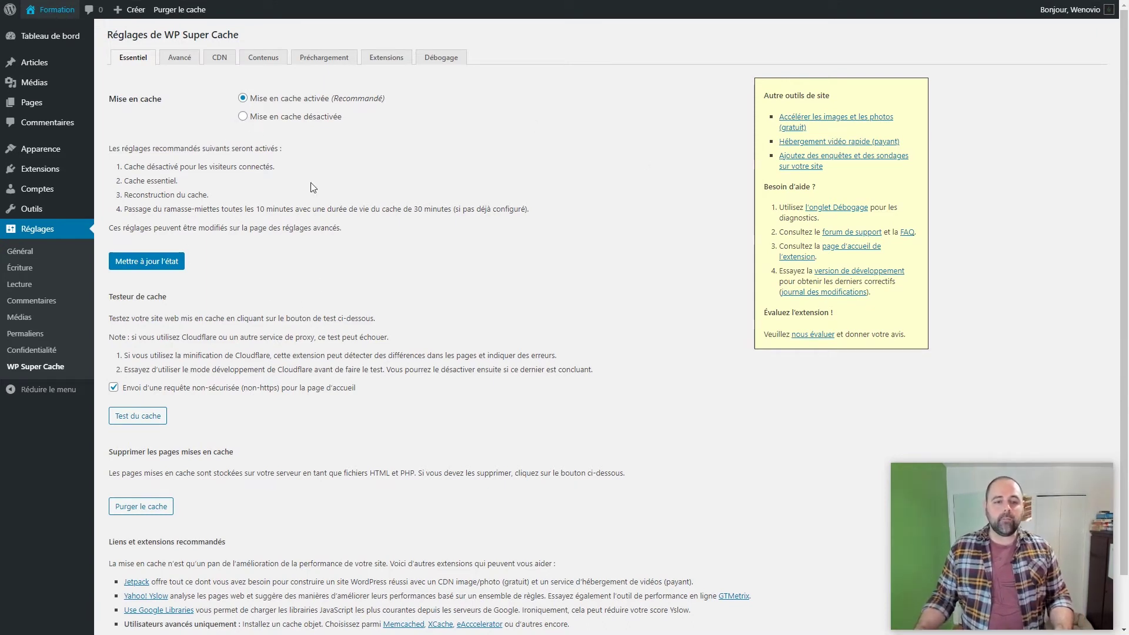
Step: In the advanced cache settings, activate the cache for all visitors, enable page compression, and save with the Essentiel method kept
click(183, 63)
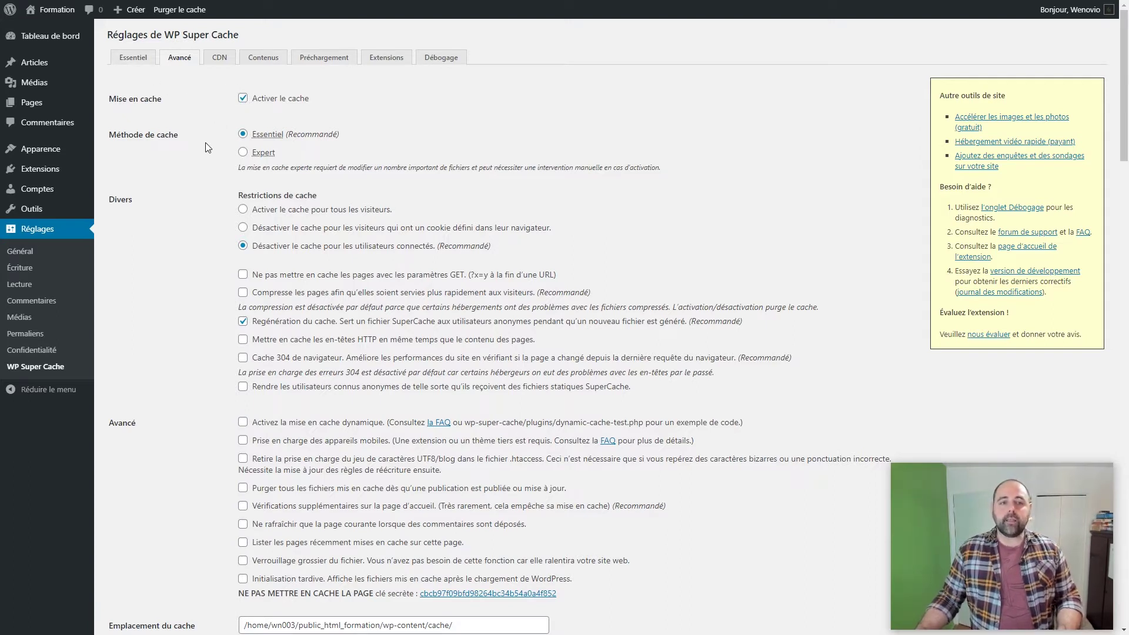
mouse_move(278, 138)
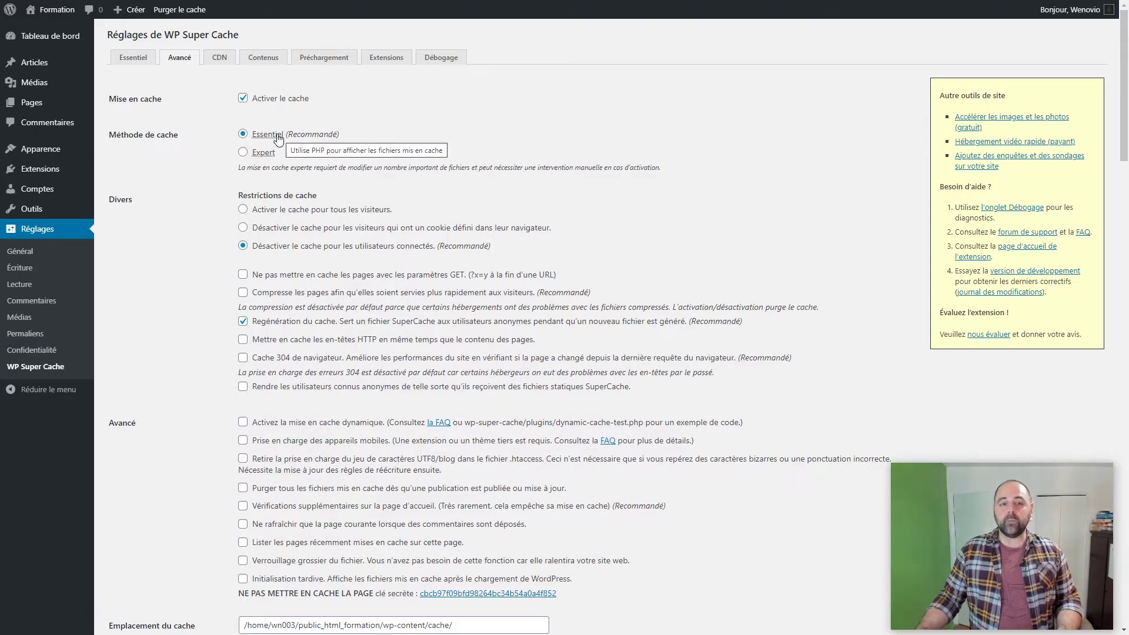
mouse_move(257, 157)
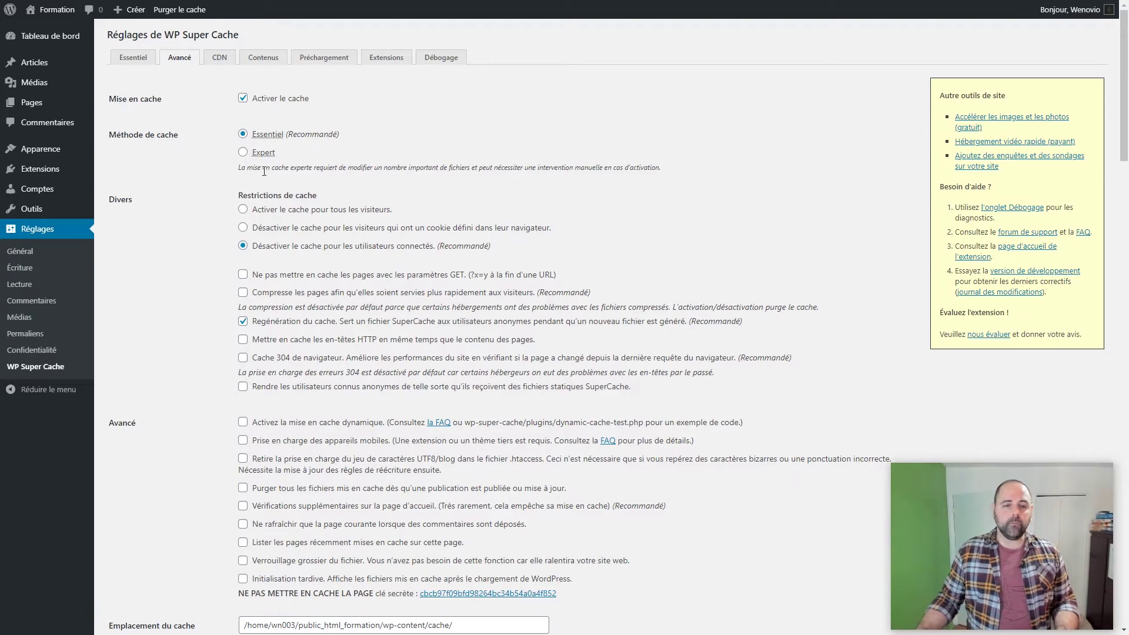
scroll(188, 211, down, 2)
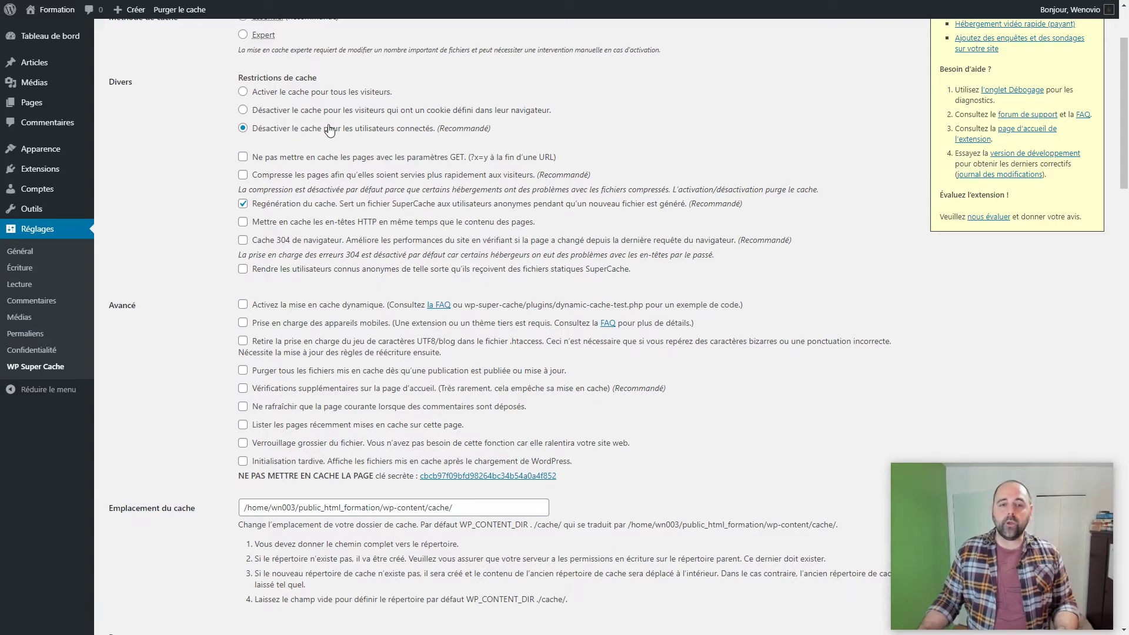
click(272, 92)
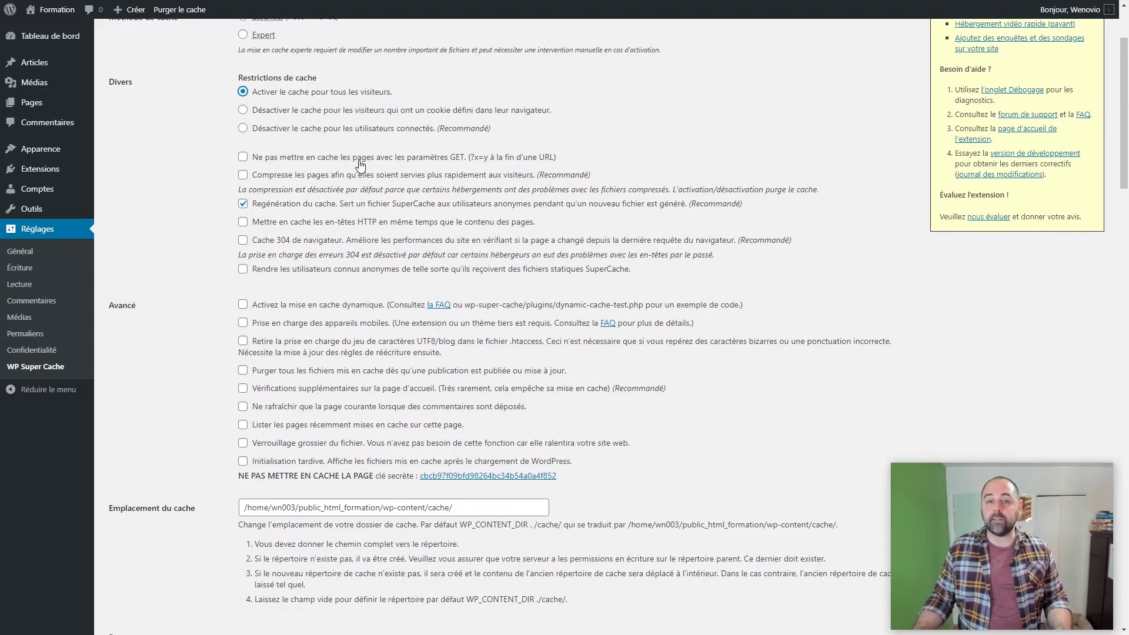
click(243, 174)
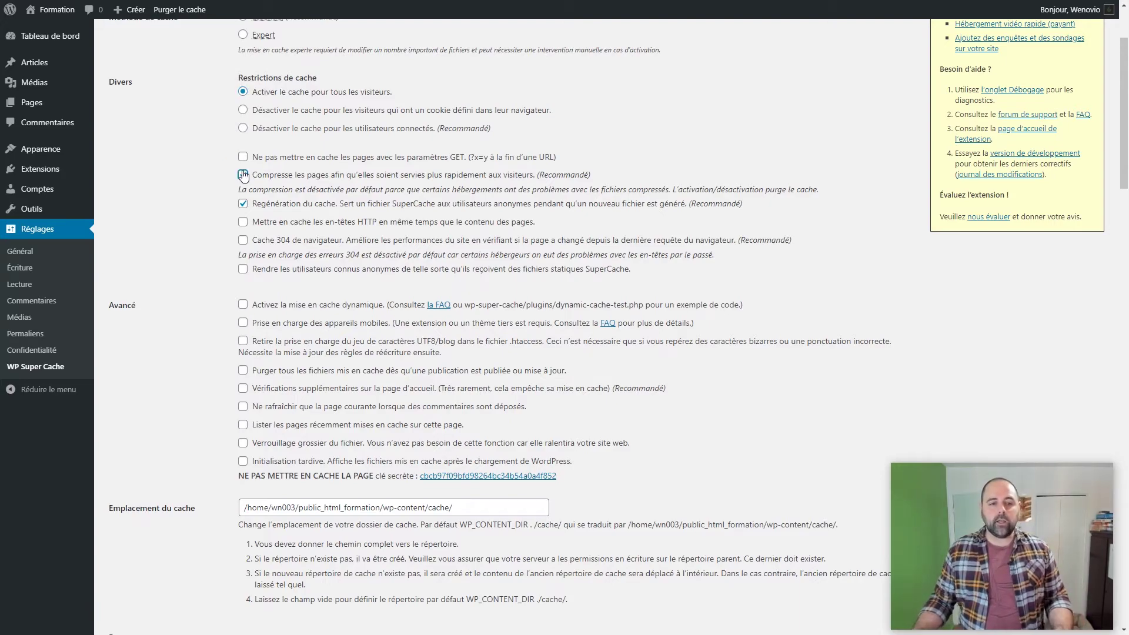
scroll(259, 476, down, 8)
scroll(247, 499, down, 2)
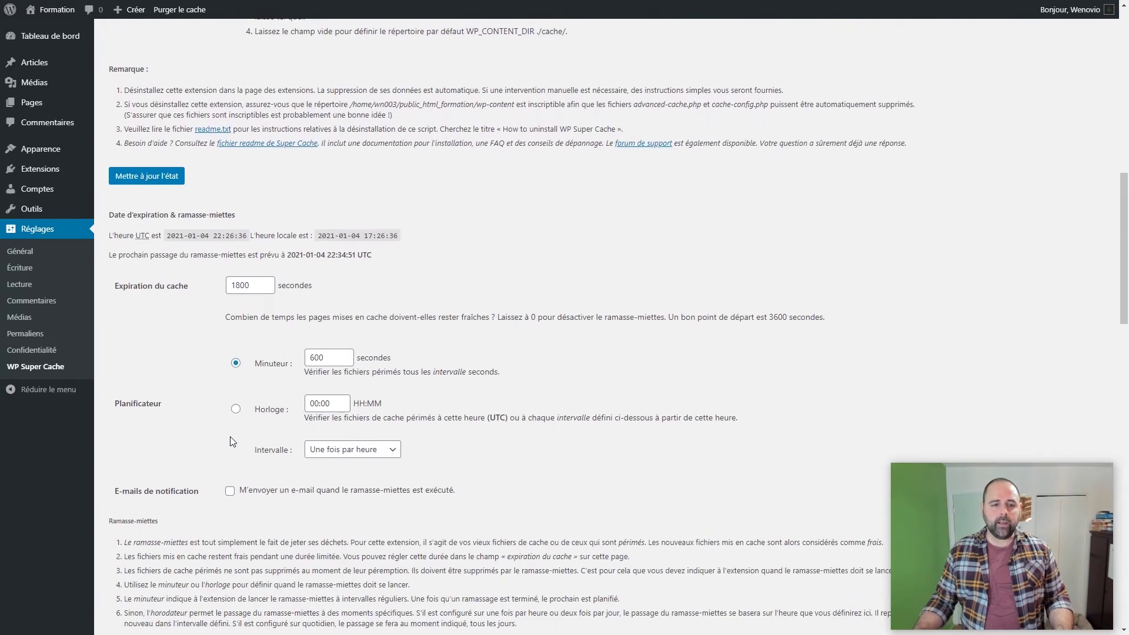
scroll(176, 306, up, 2)
click(155, 278)
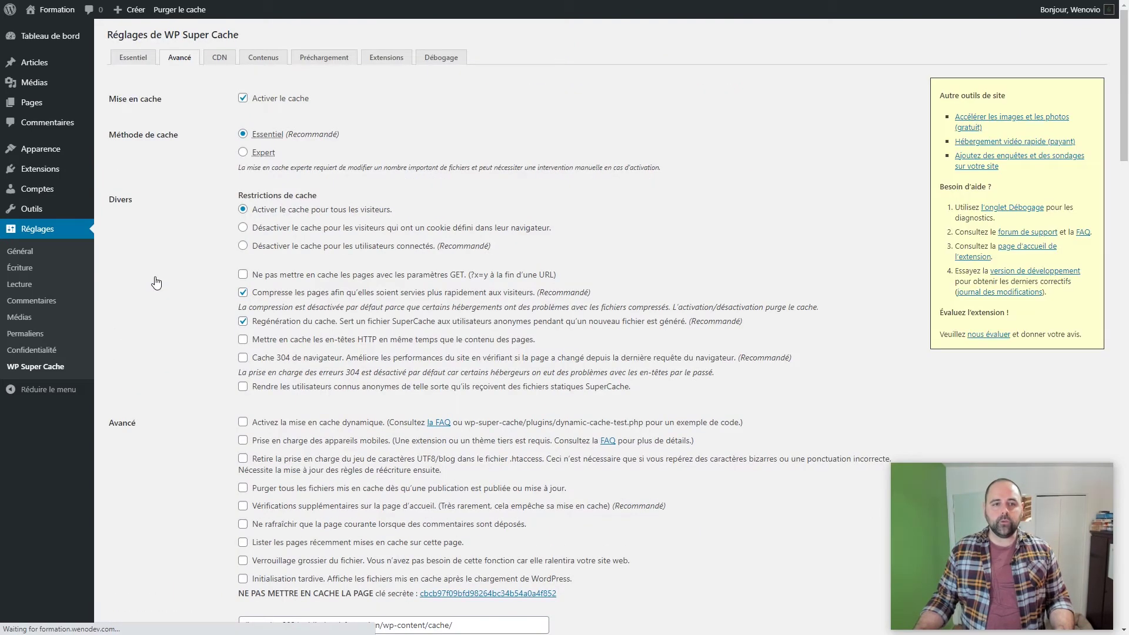
Step: Purge the site's cache from the WP Super Cache contents page
click(180, 13)
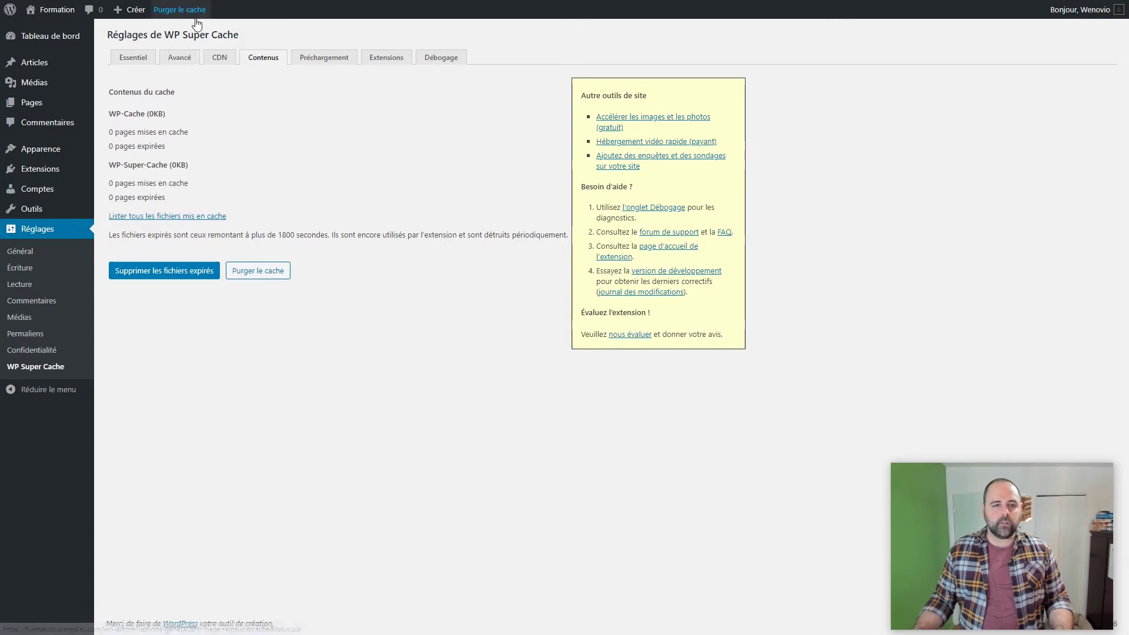
click(252, 275)
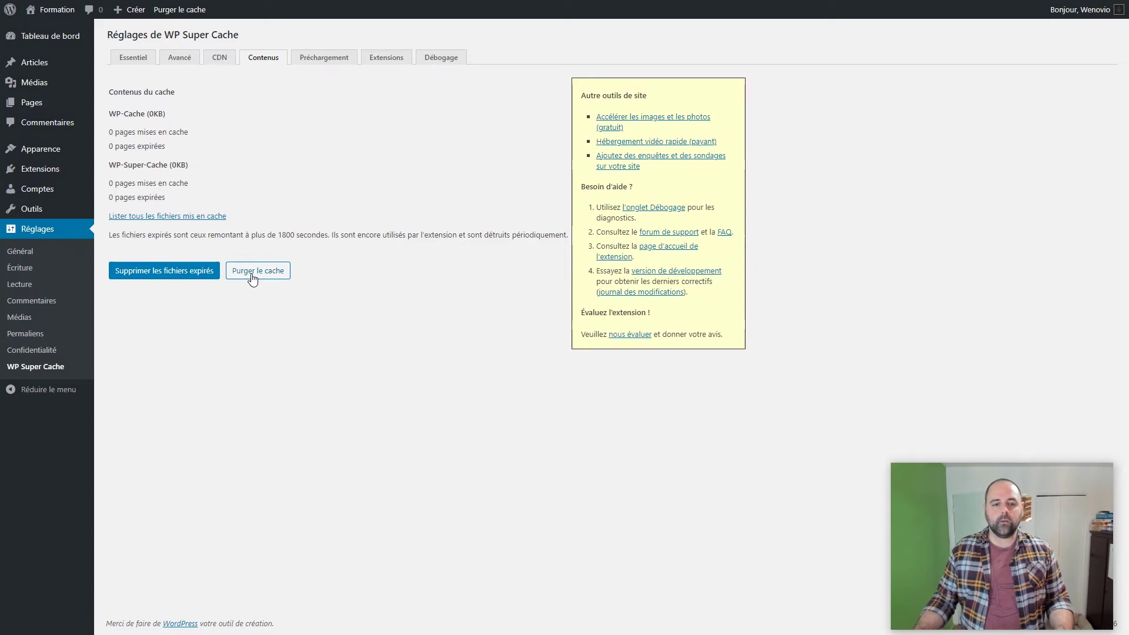
click(271, 275)
Step: Open the Formation site in a new incognito window and look through its homepage
right_click(53, 13)
click(131, 48)
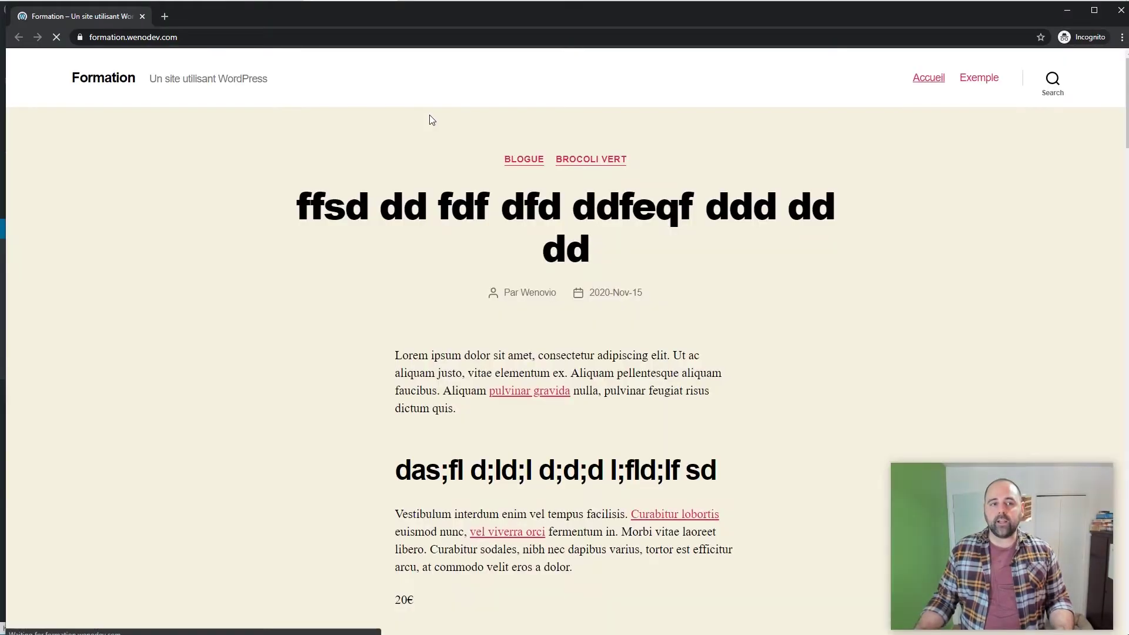
scroll(855, 213, down, 9)
scroll(854, 213, down, 10)
scroll(852, 212, up, 15)
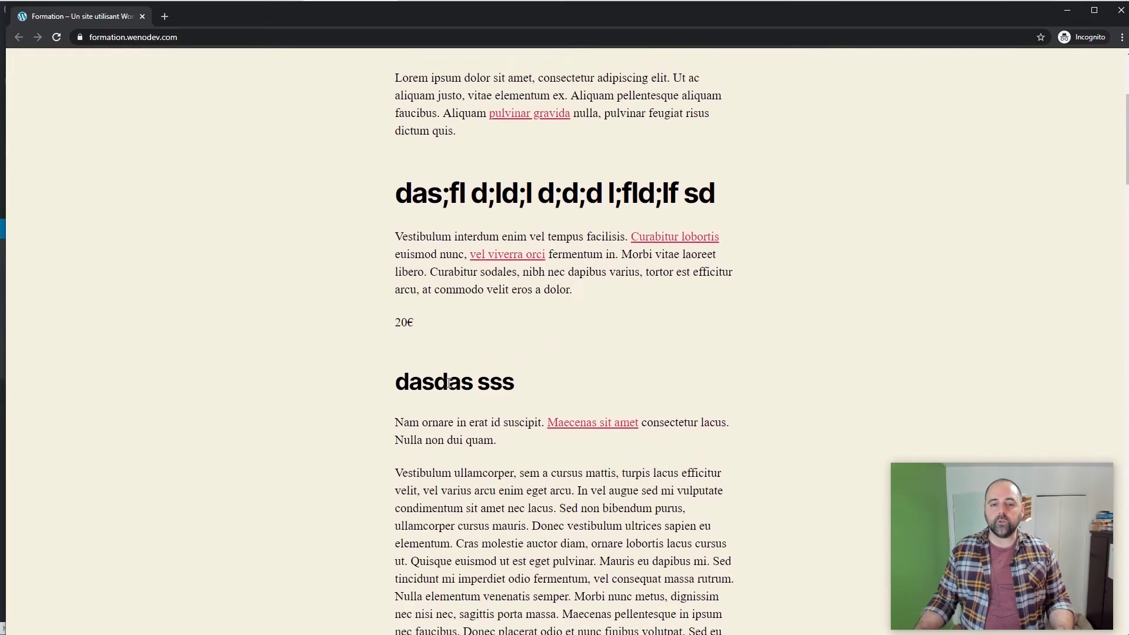
scroll(594, 368, up, 4)
Step: Visit the first blog article and the Exemple page as a logged-out visitor, and close the incognito window
click(544, 209)
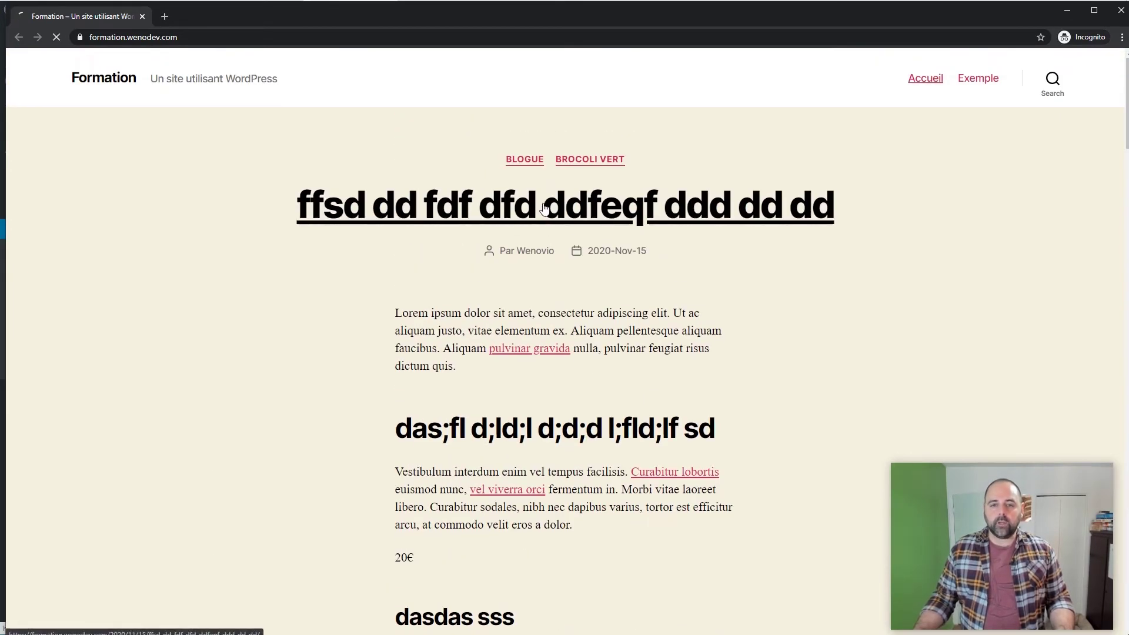
scroll(900, 306, down, 14)
scroll(921, 265, up, 15)
click(977, 79)
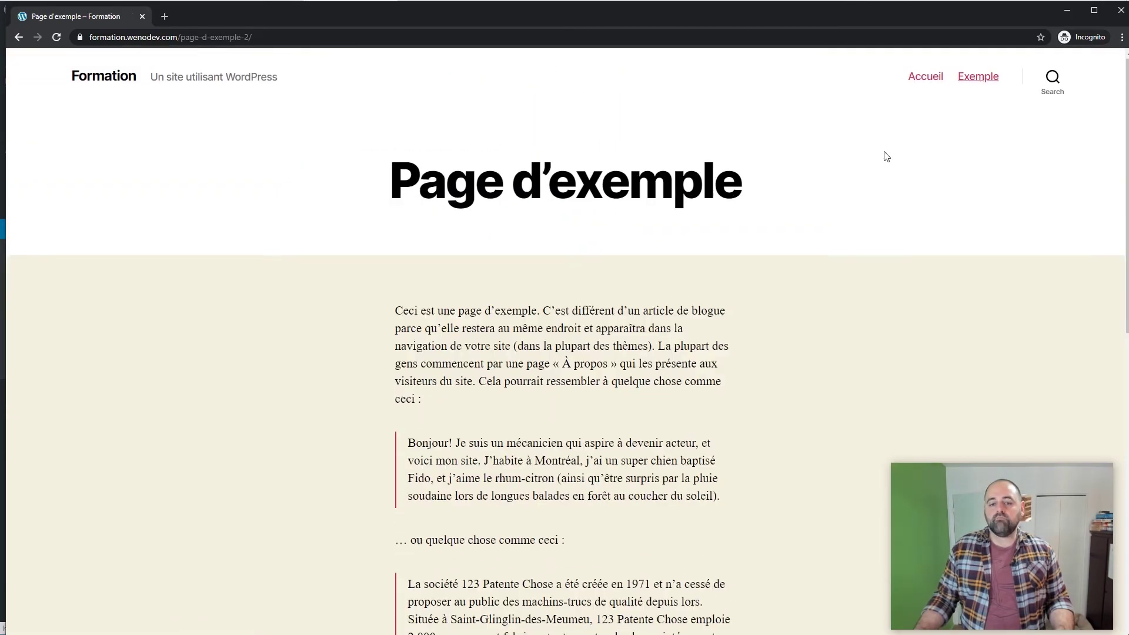
scroll(882, 153, down, 9)
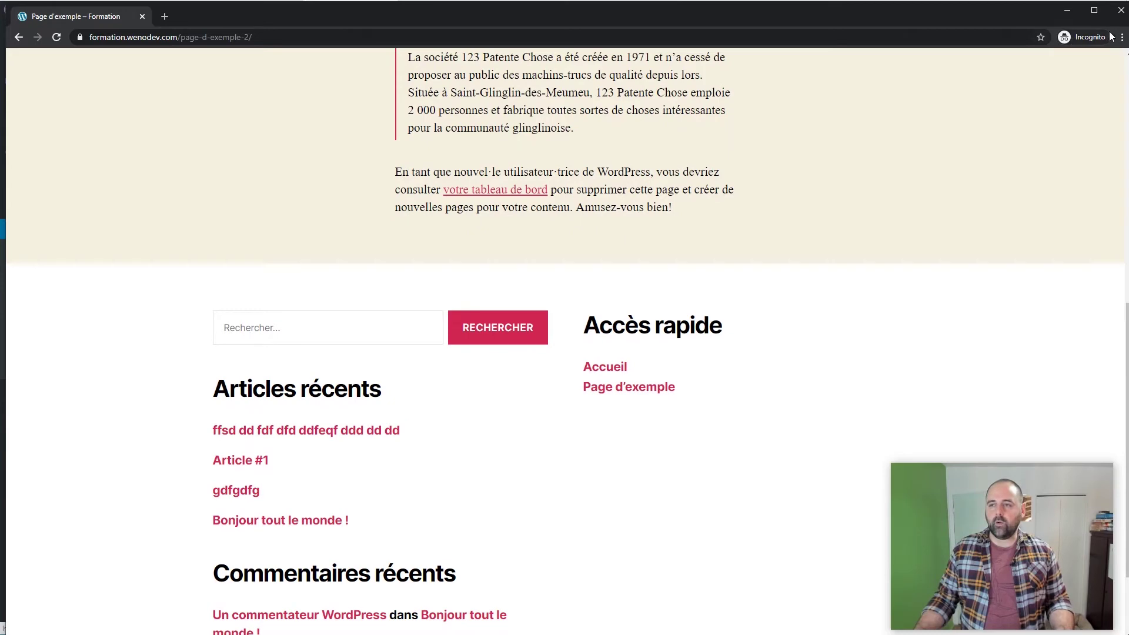
click(1121, 17)
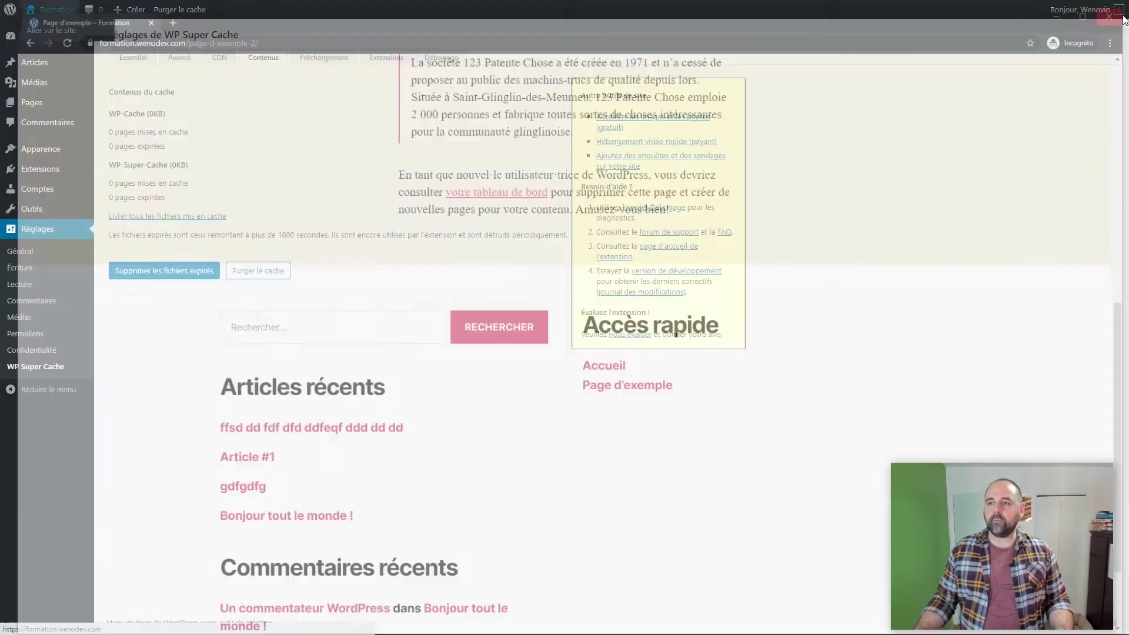
Step: In the advanced cache settings, enable caching of HTTP headers together with the page content
click(174, 57)
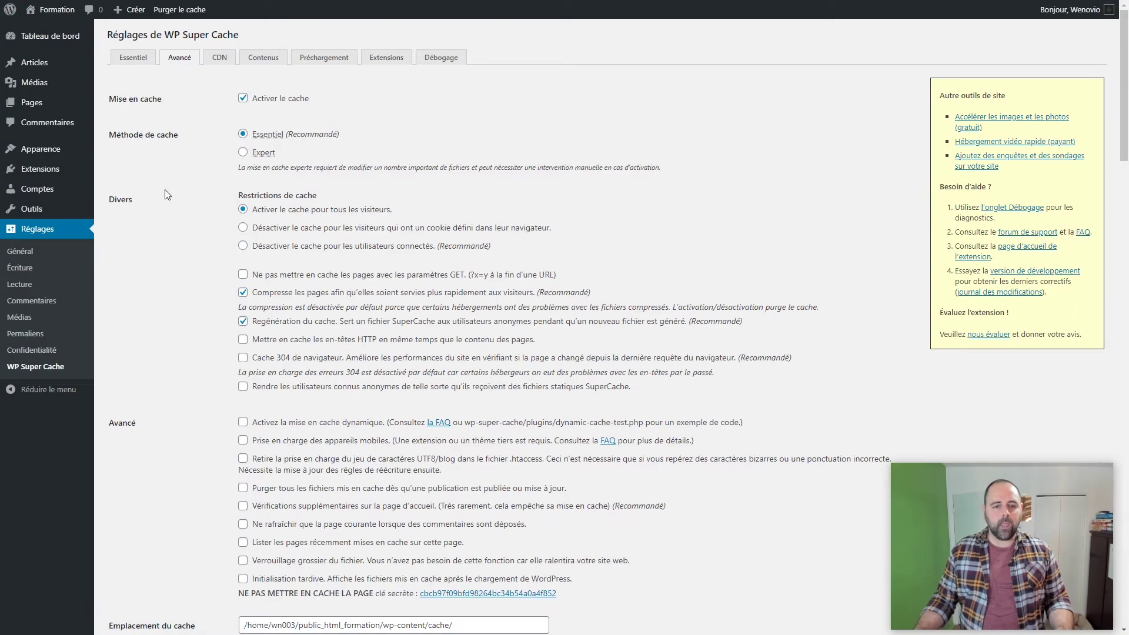
scroll(169, 209, down, 2)
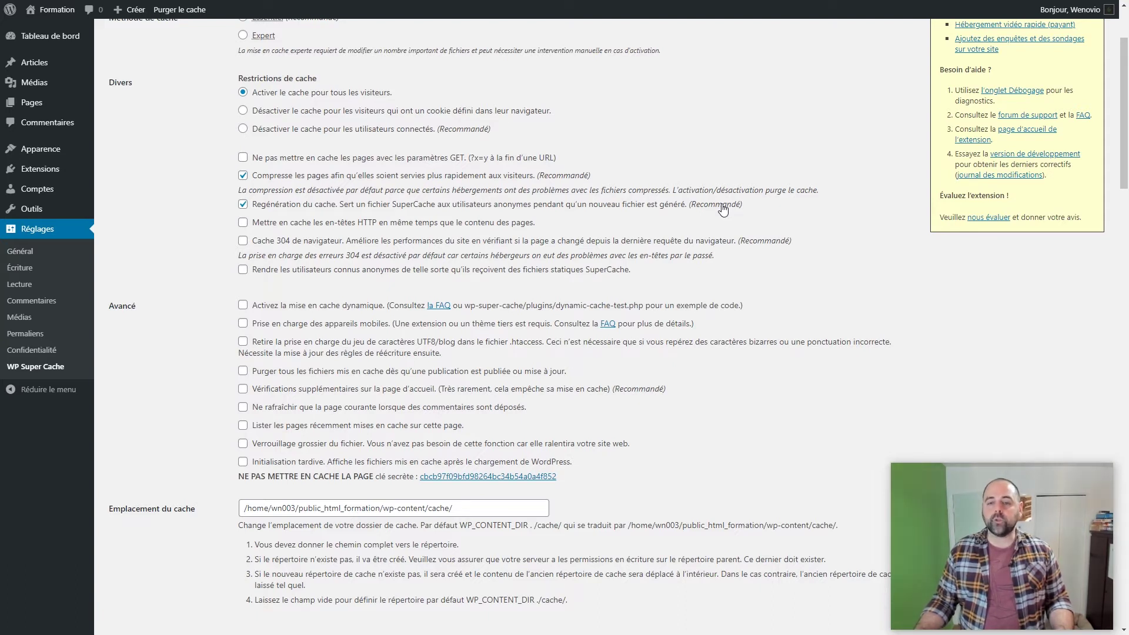
click(242, 222)
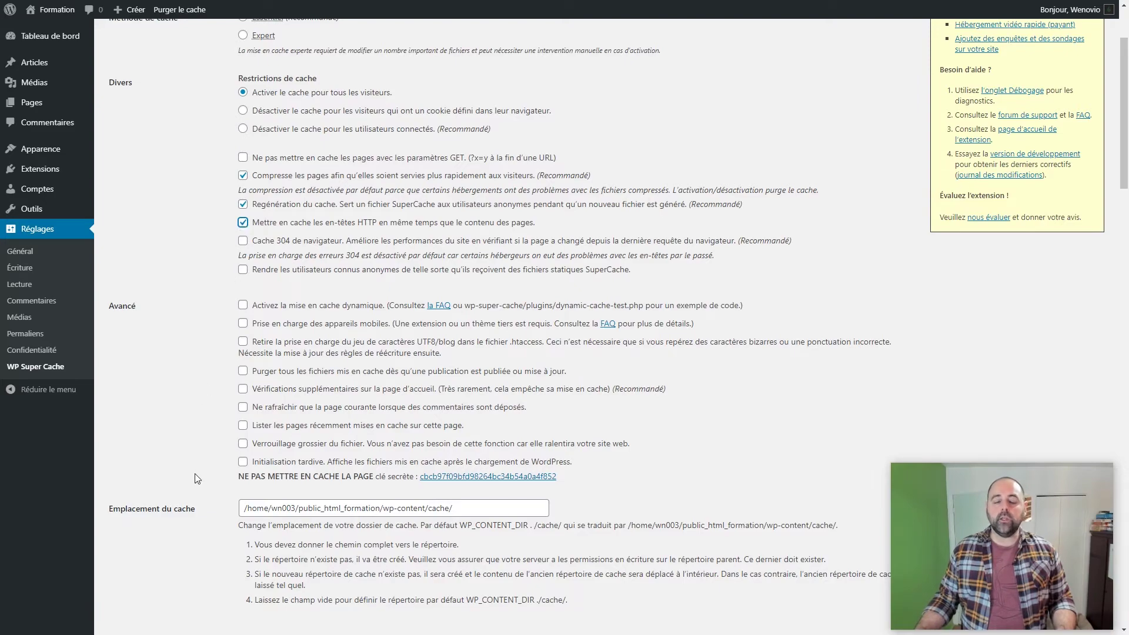
scroll(234, 559, down, 1)
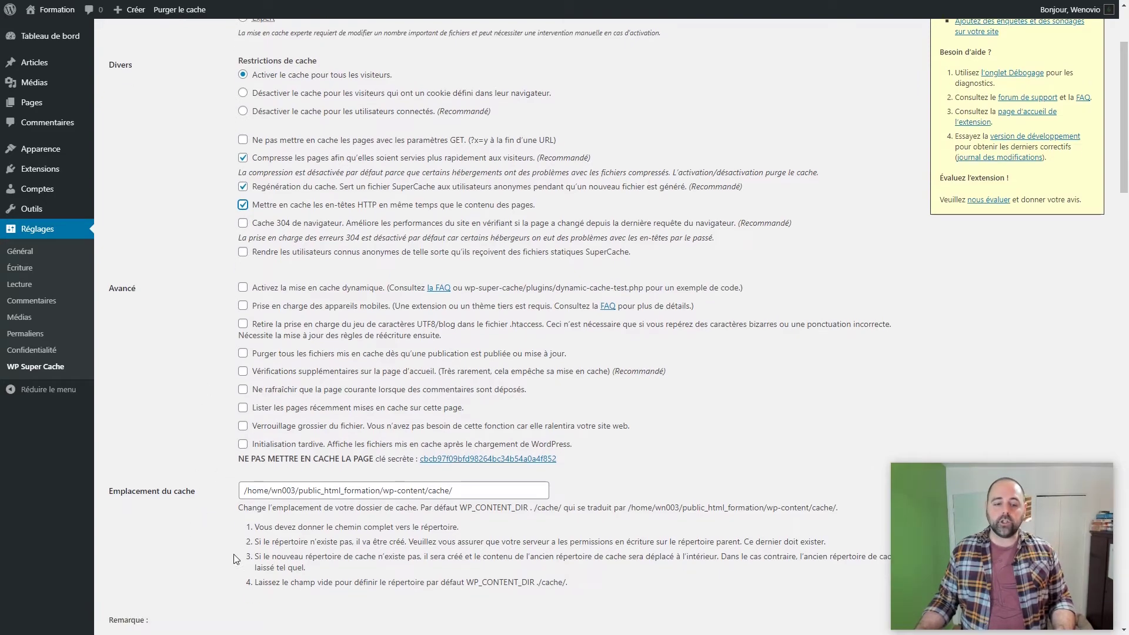
scroll(234, 558, down, 7)
click(147, 338)
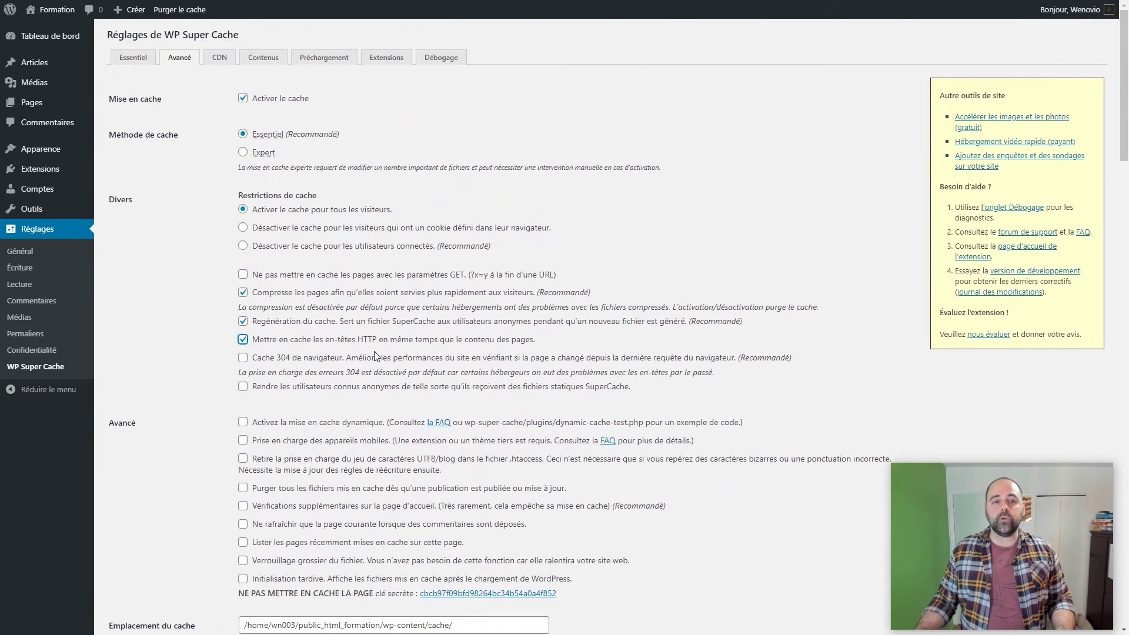
mouse_move(44, 16)
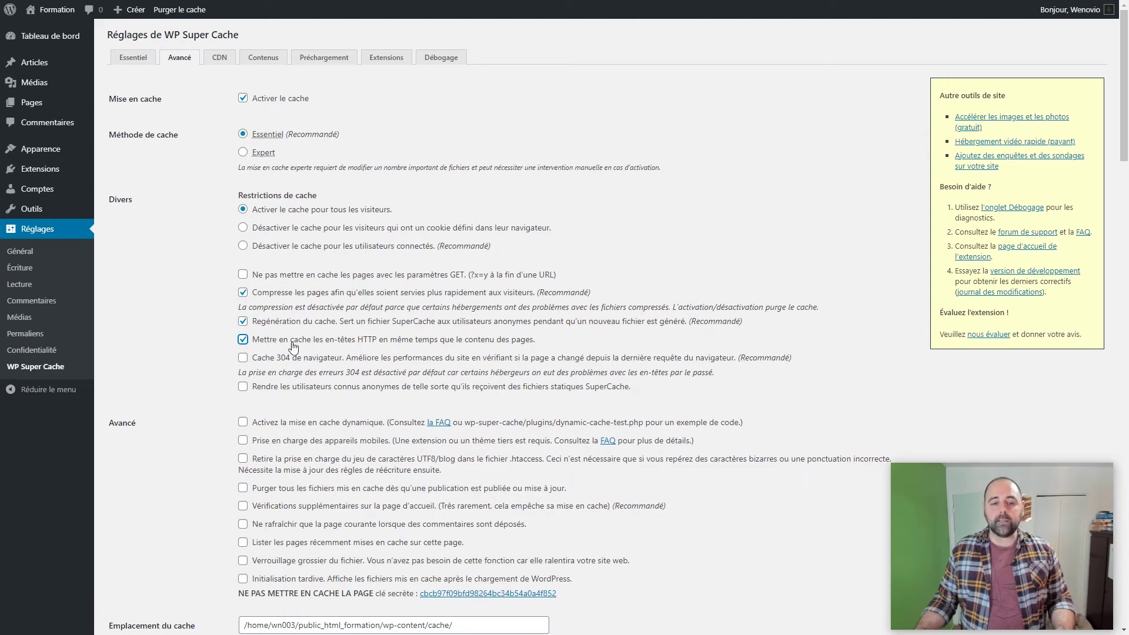
Step: Enable the recommended 304 browser cache and the option that makes known users anonymous so they receive static SuperCache files
scroll(388, 341, down, 2)
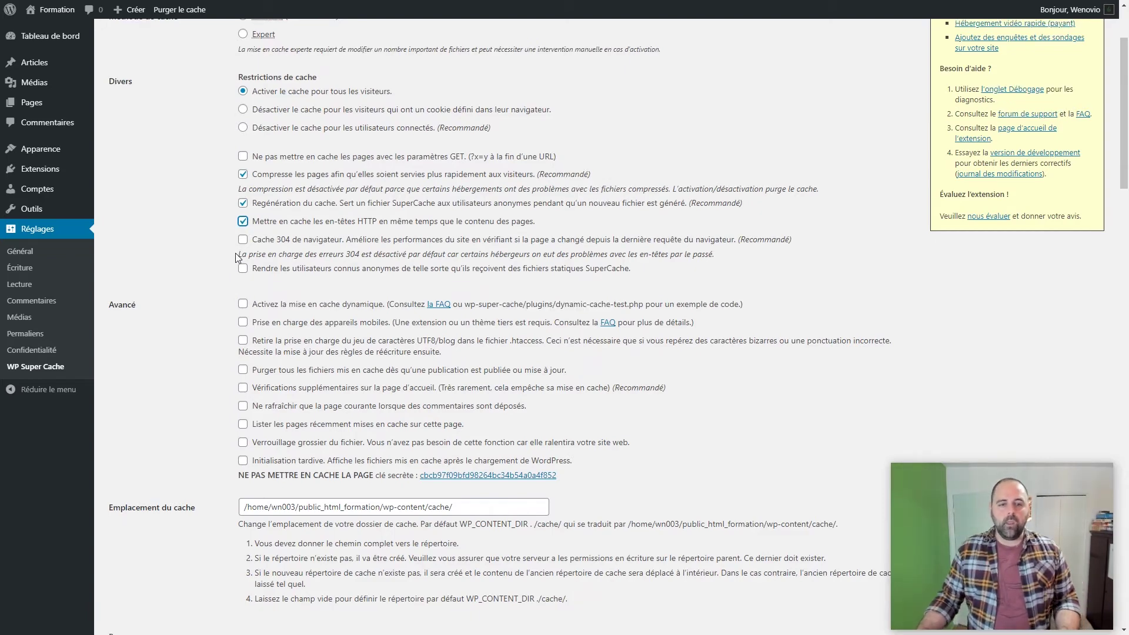
scroll(235, 253, down, 1)
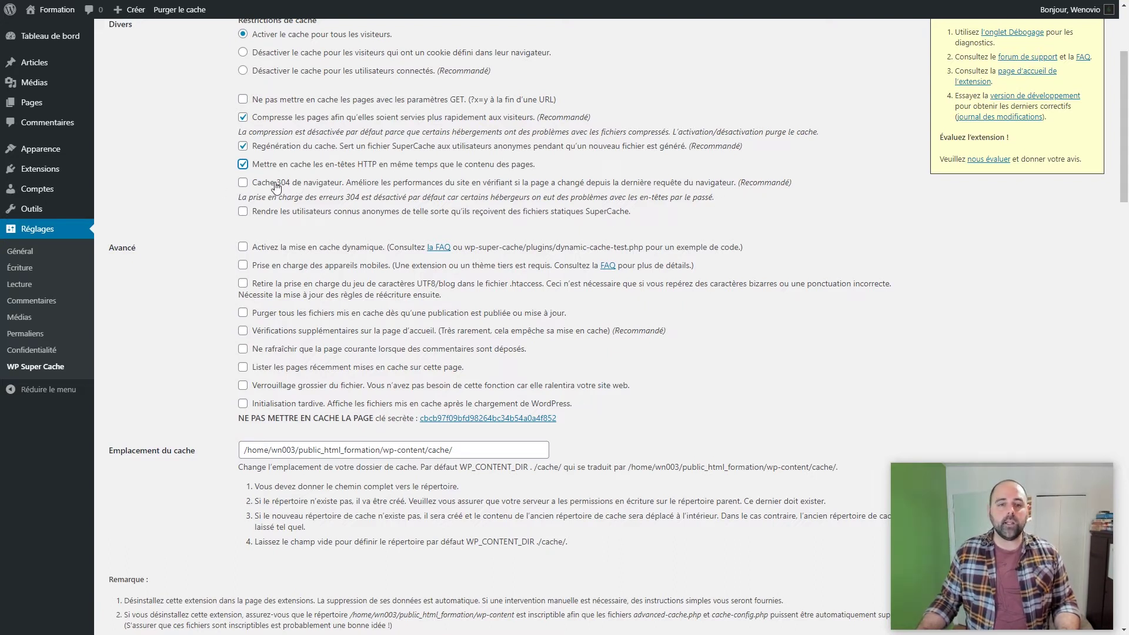
click(243, 183)
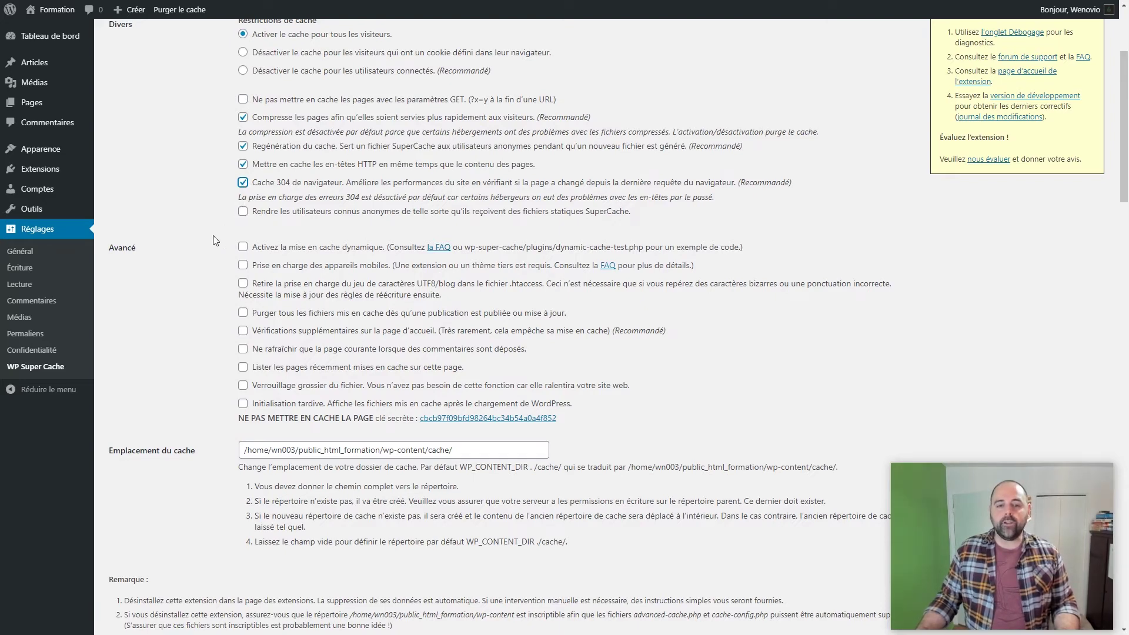
scroll(206, 238, up, 1)
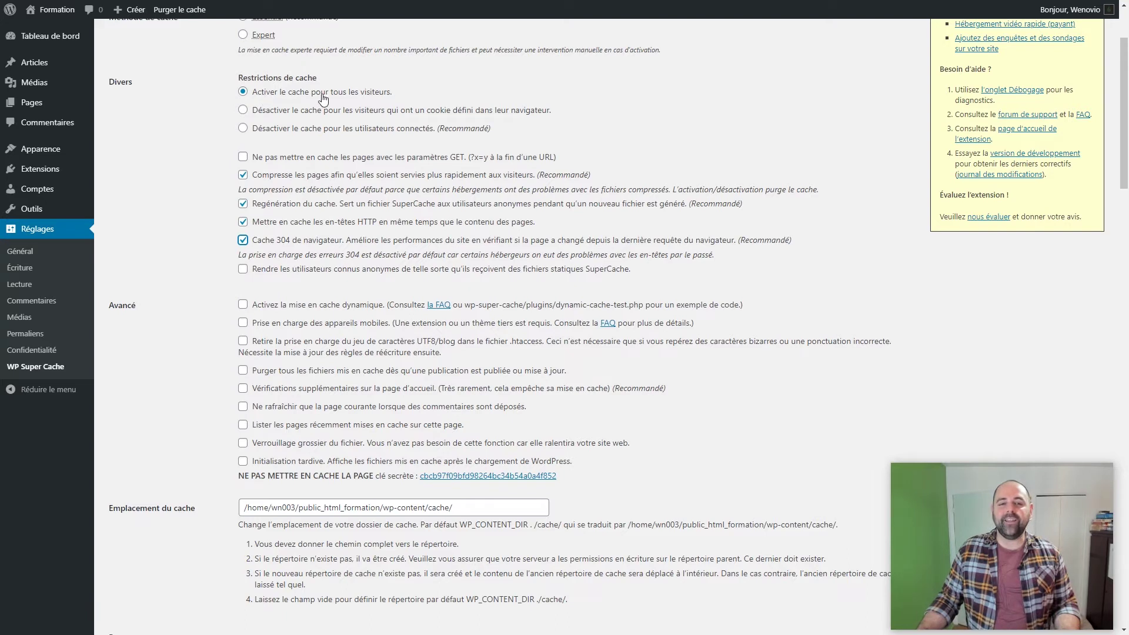
click(243, 268)
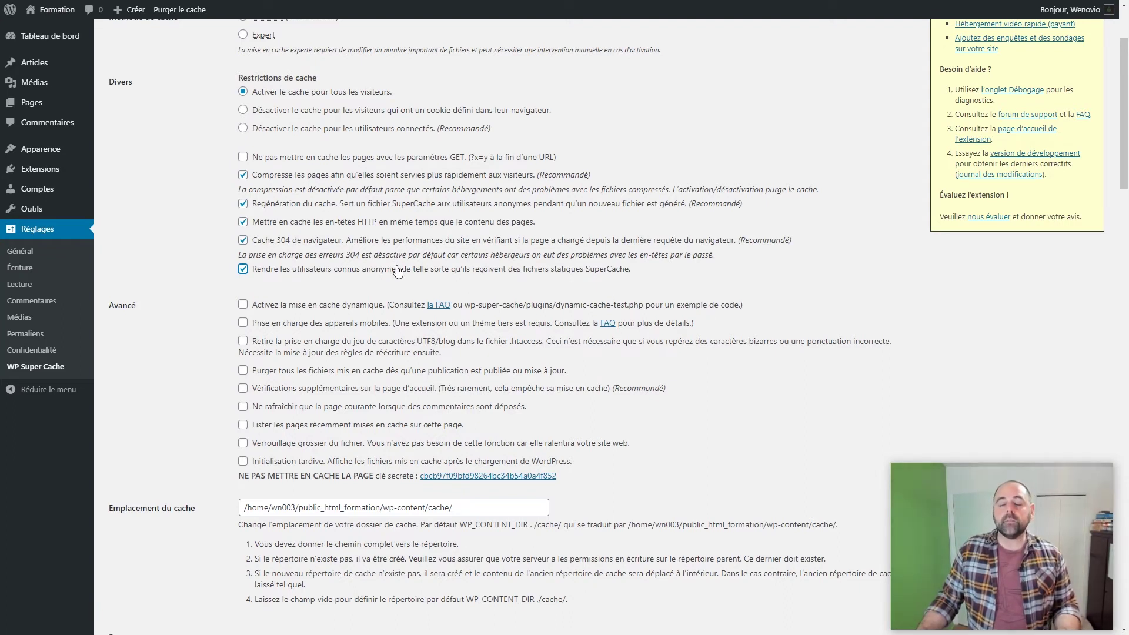
right_click(59, 12)
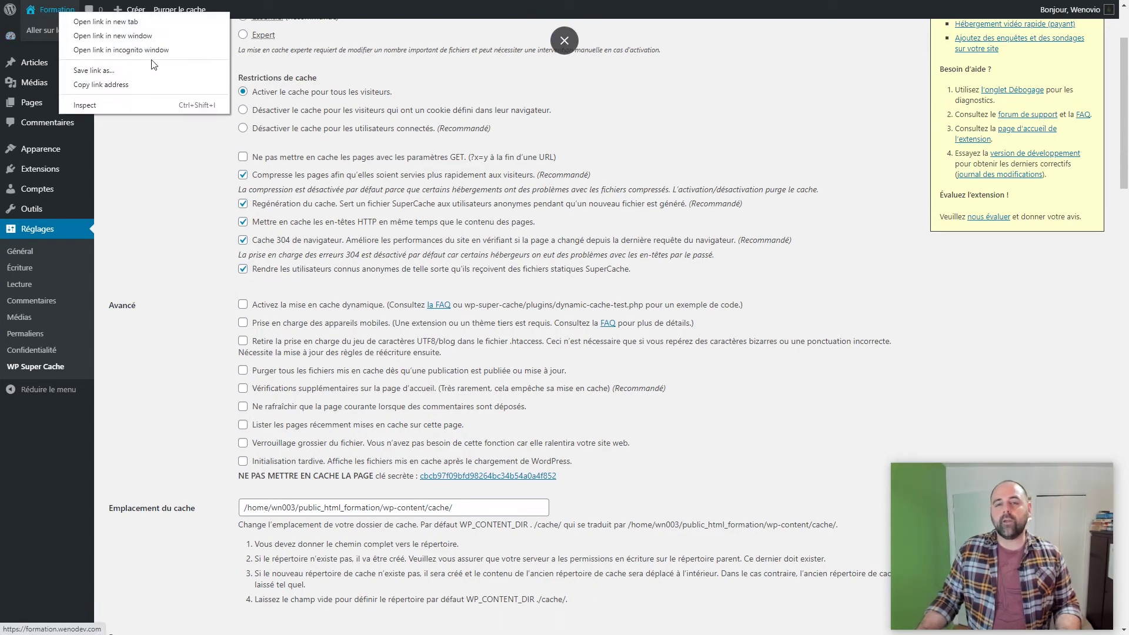
click(738, 152)
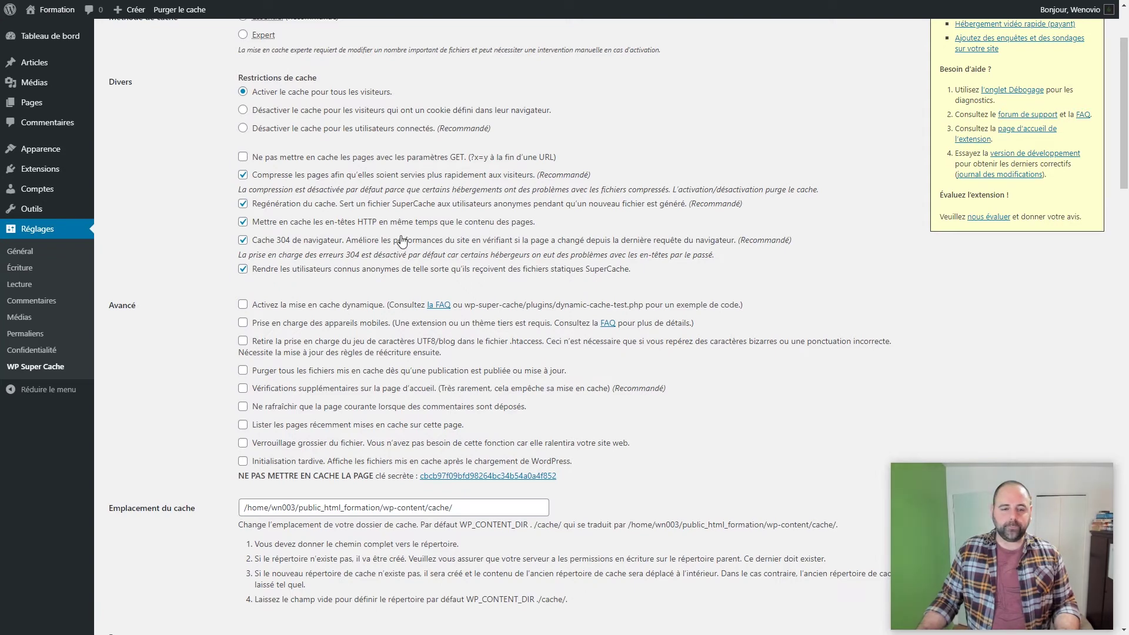
Step: Enable dynamic caching and mobile device support in the Avancé group of the cache options
scroll(206, 277, down, 2)
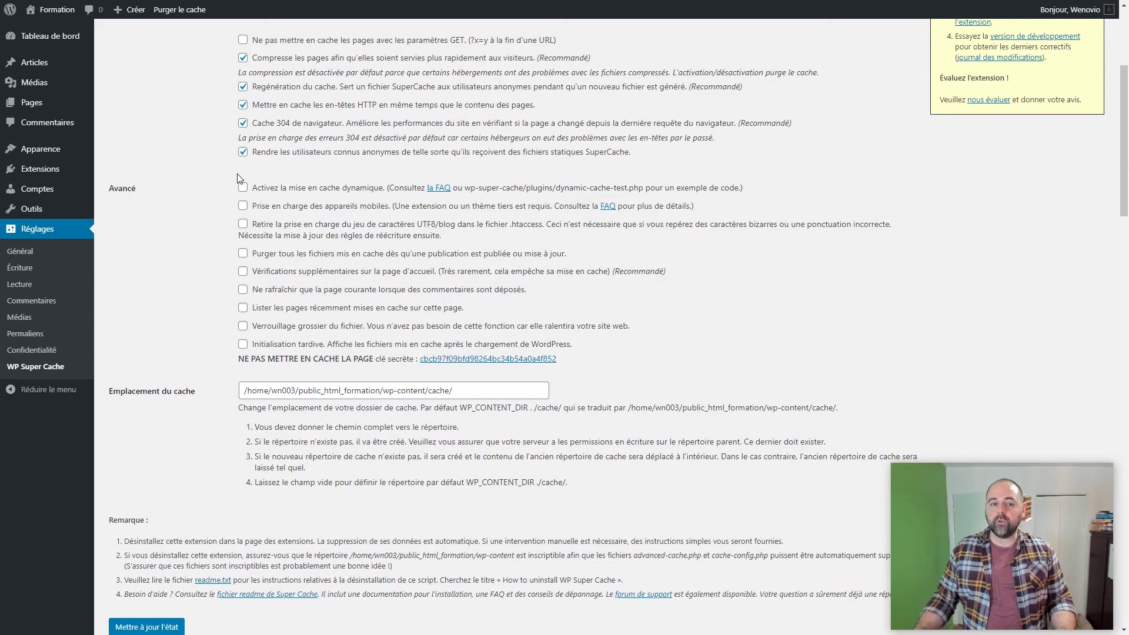
click(243, 188)
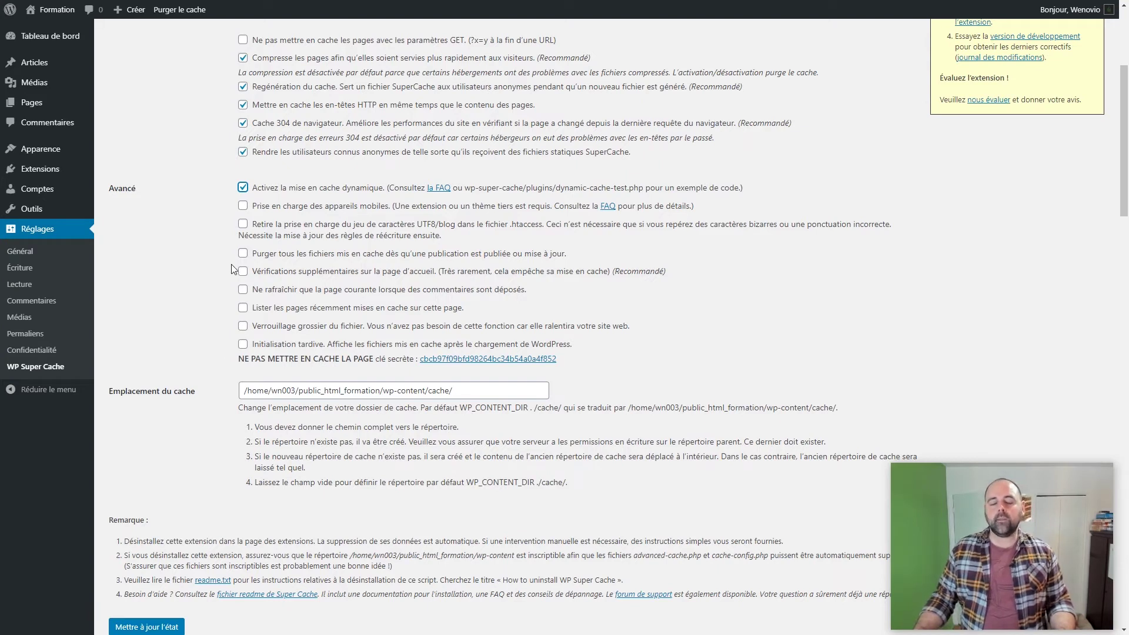
click(244, 206)
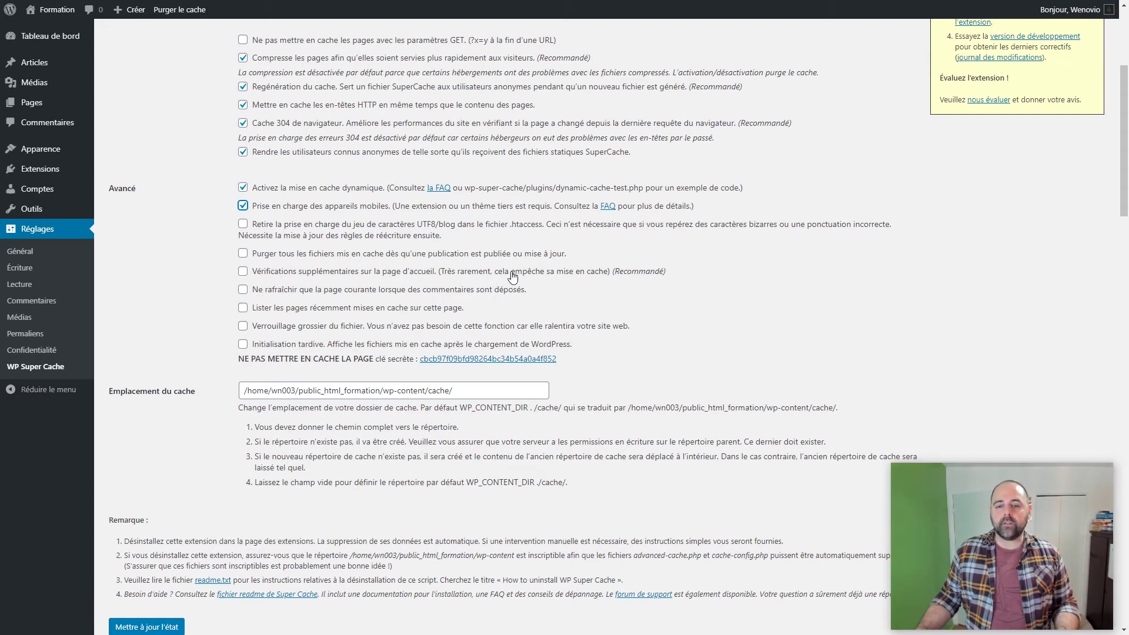
Step: Enable extra homepage checks and the option to refresh only the current page when comments are posted
click(243, 272)
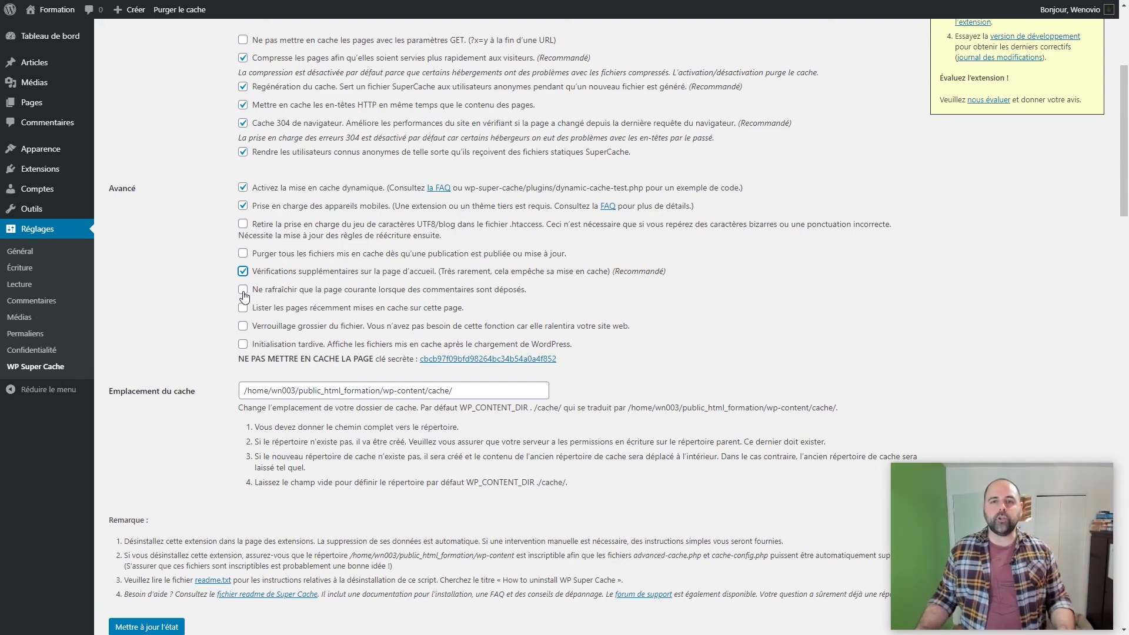
click(243, 291)
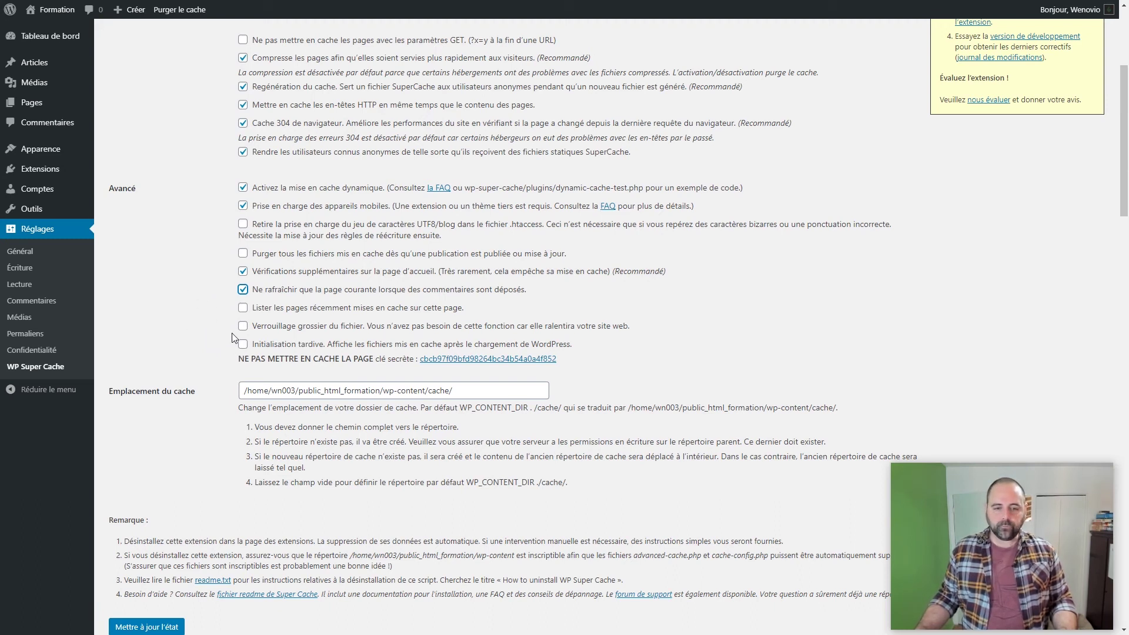
scroll(238, 346, down, 3)
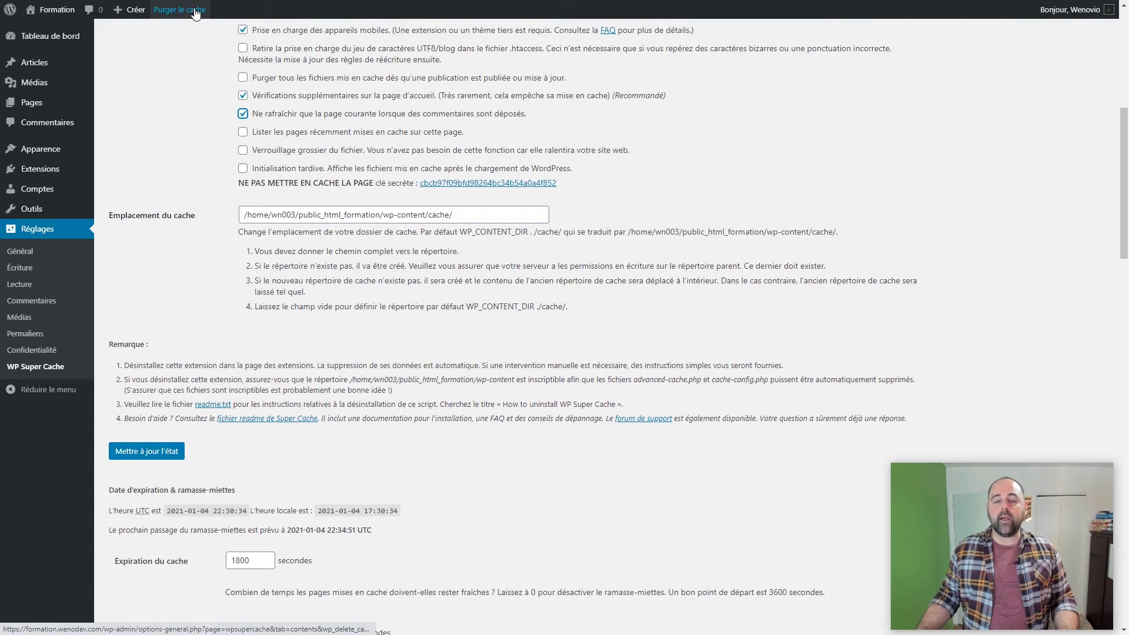
mouse_move(52, 12)
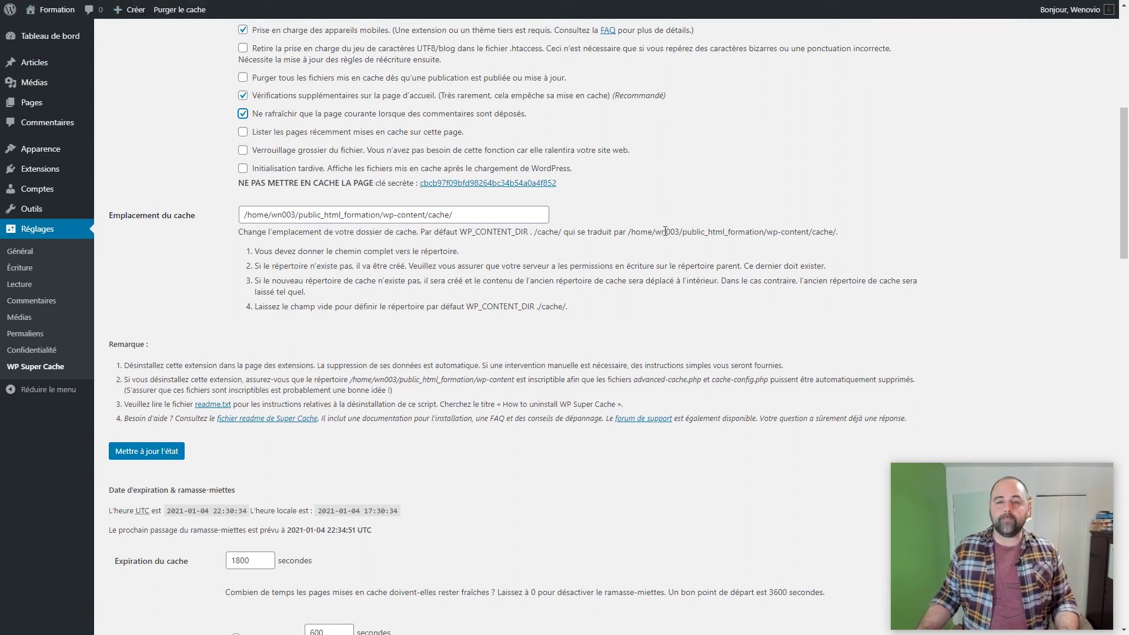
scroll(665, 232, up, 7)
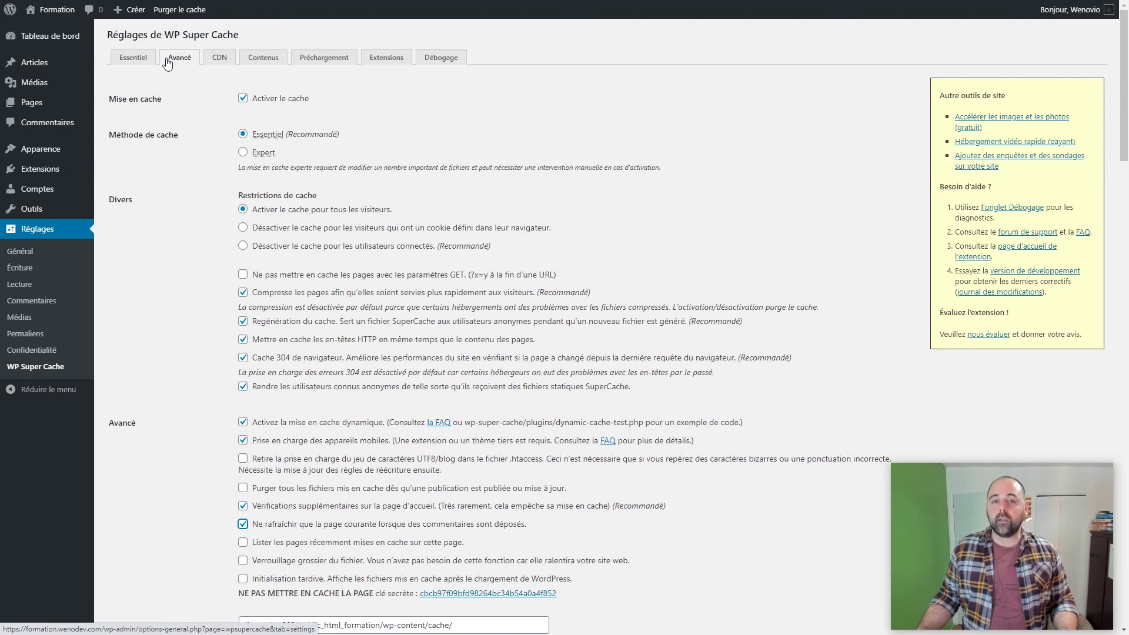
Step: Review the CDN settings and tick the CDN compatibility option, keeping the default URLs and directories
click(219, 57)
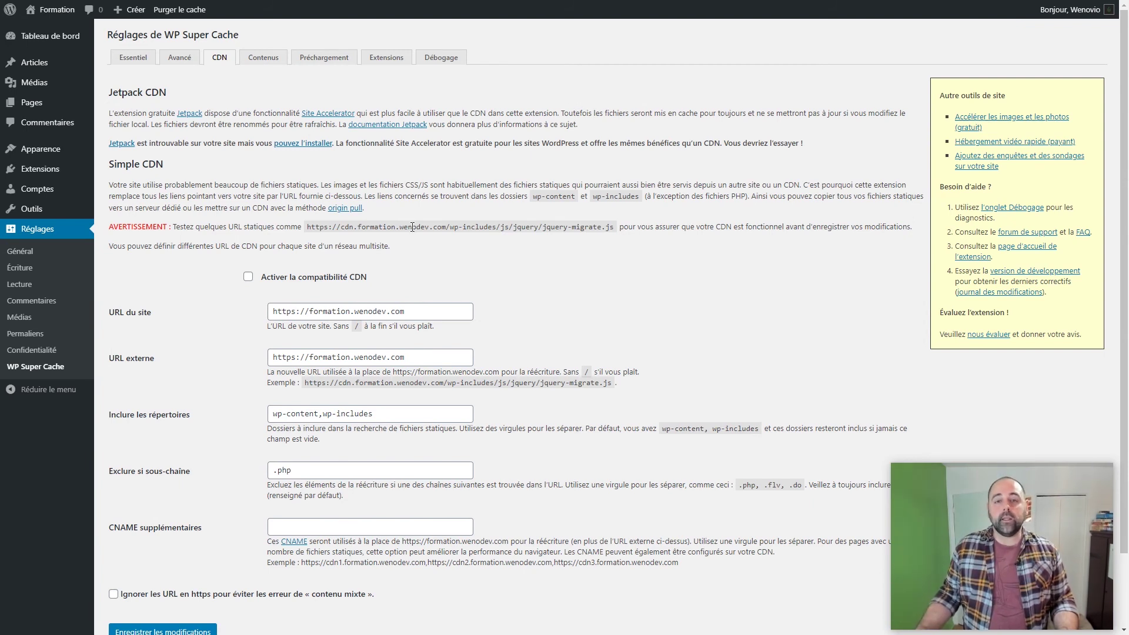
scroll(199, 297, down, 1)
scroll(200, 298, down, 1)
click(248, 218)
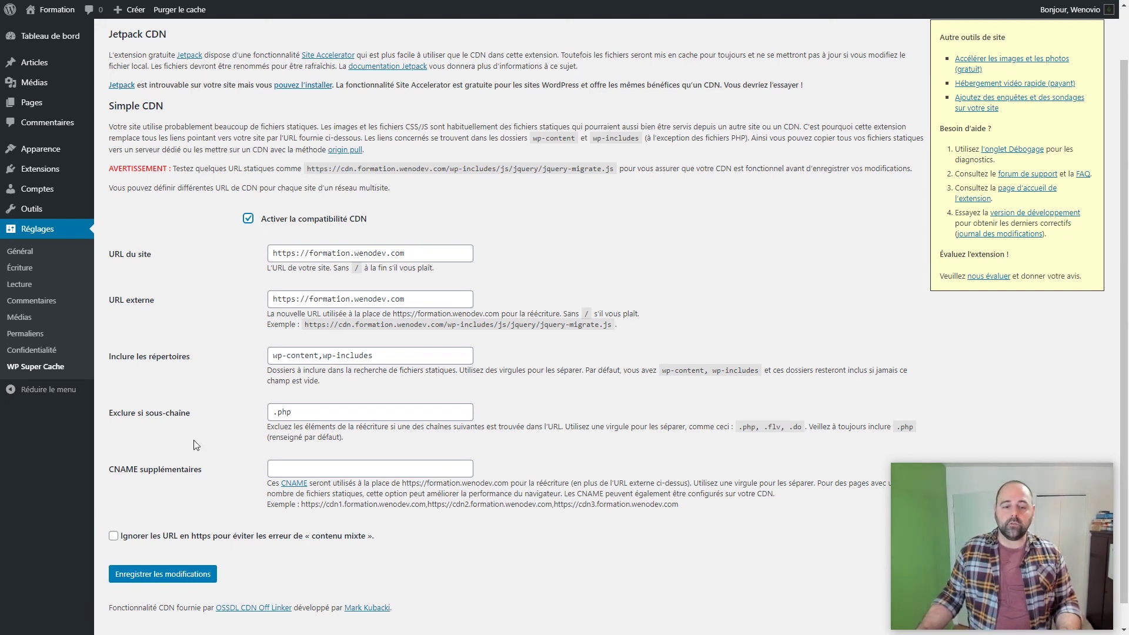
scroll(279, 305, up, 2)
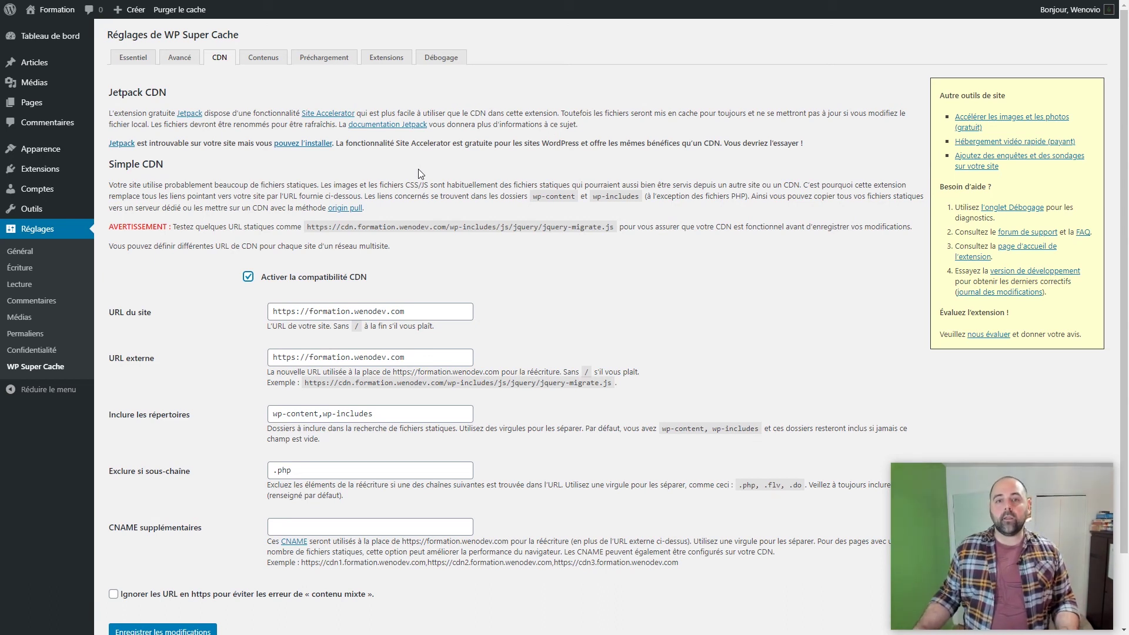
Step: Review the cache contents, the preloading options and the available cache extensions of WP Super Cache
click(263, 58)
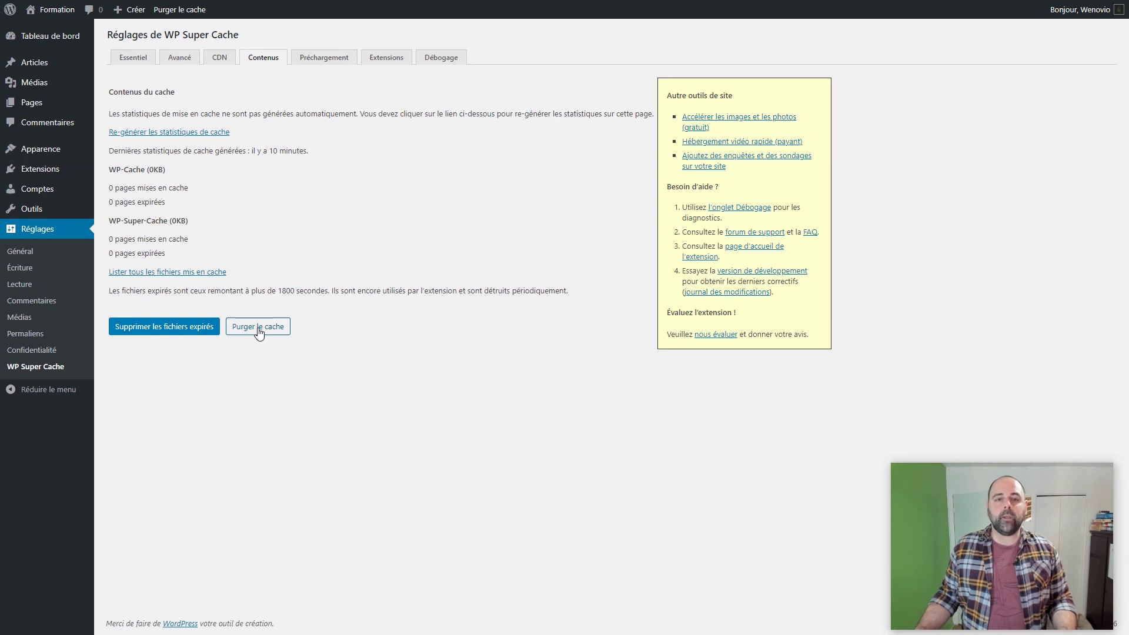
click(327, 58)
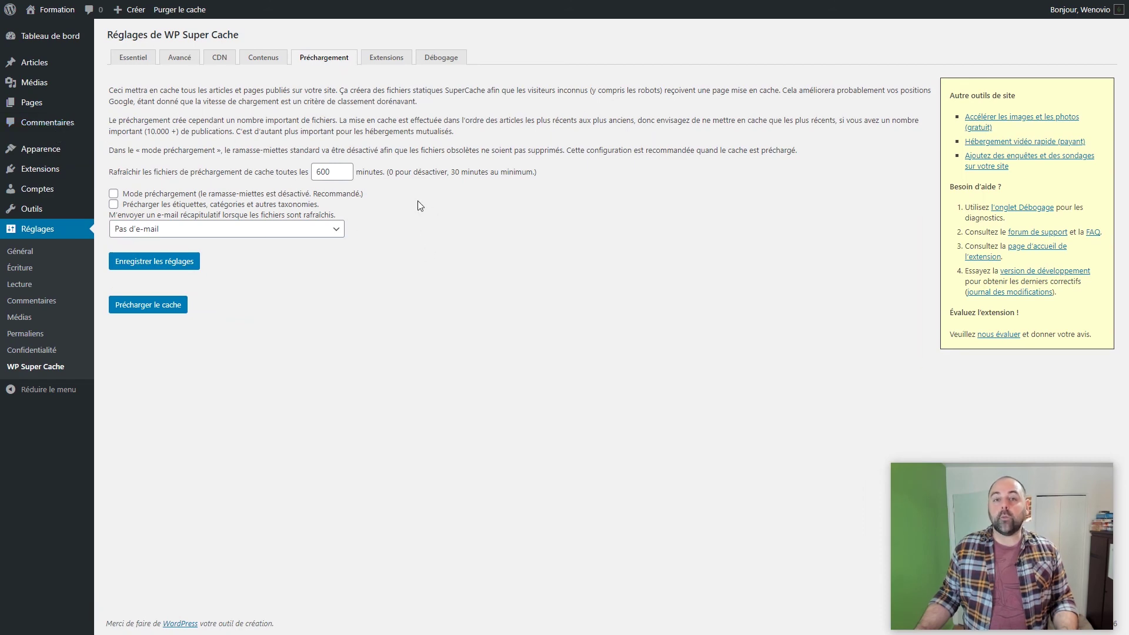
click(380, 59)
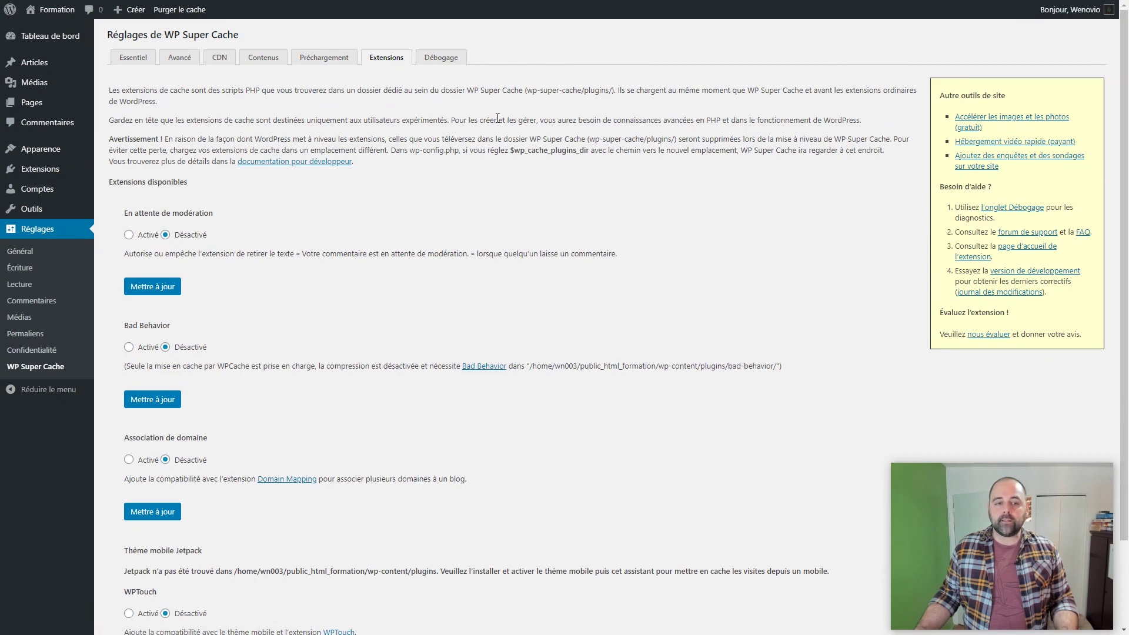
scroll(428, 242, down, 2)
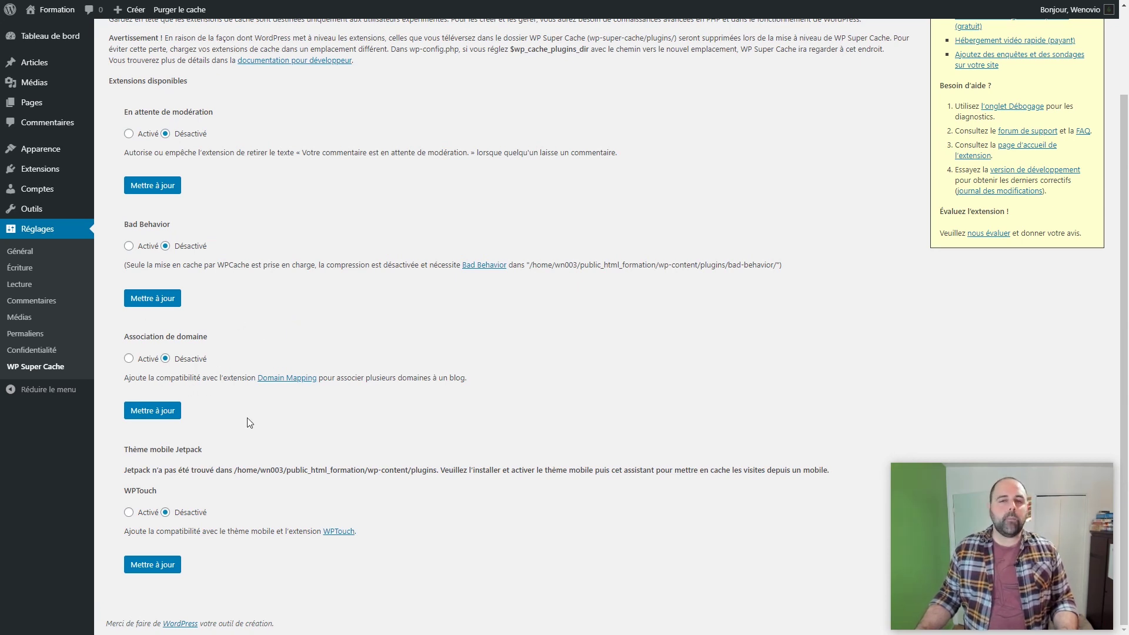
scroll(530, 273, up, 2)
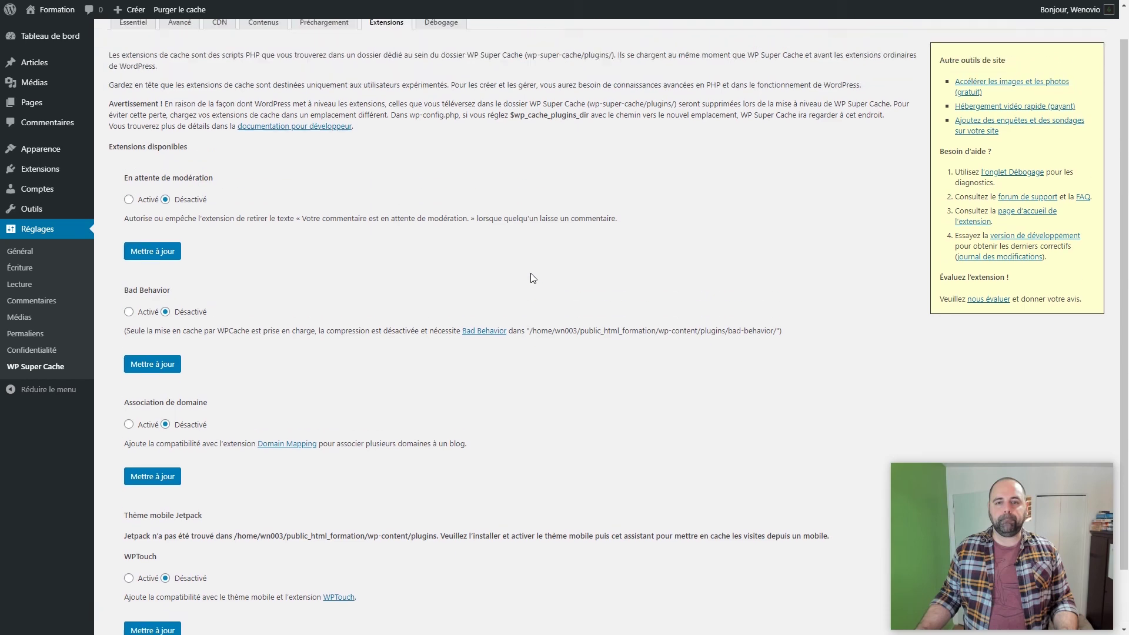